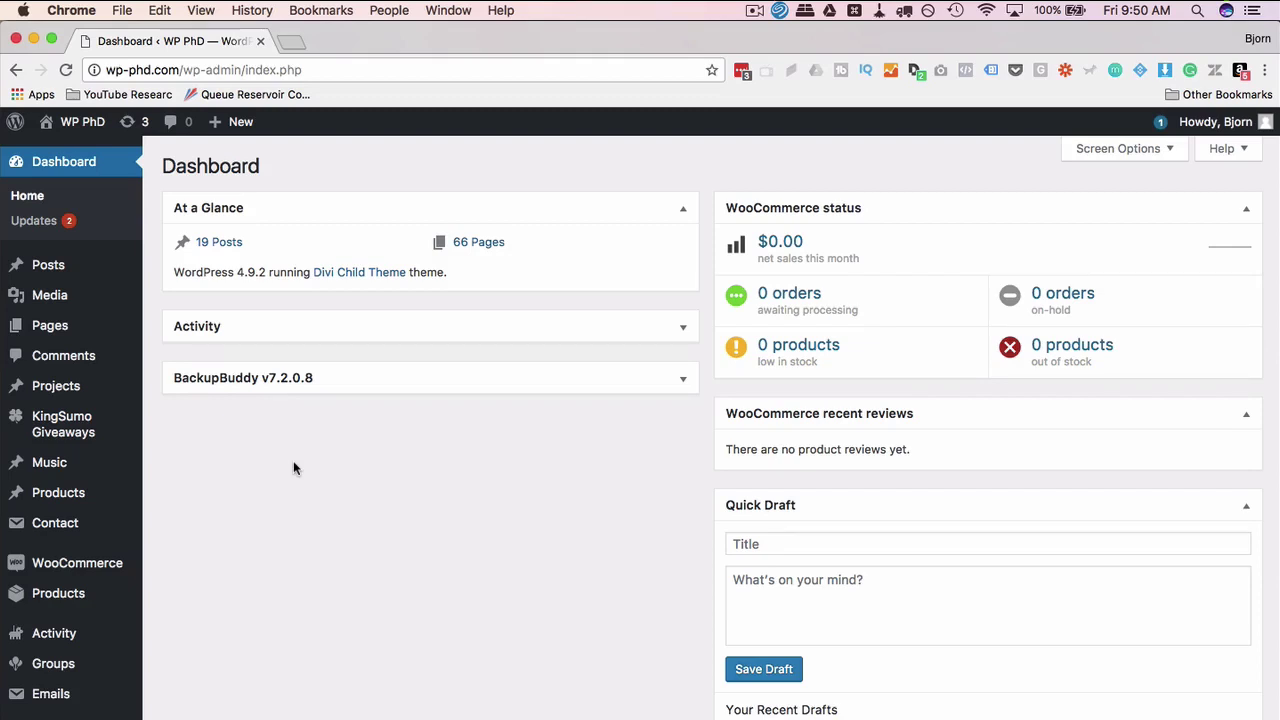
Add a new page titled 'Tabs Testing' with the same text in the body, and save it as a draft.
{"action": "mouse_move", "coordinate": [50, 330]}
{"action": "left_click", "coordinate": [193, 354]}
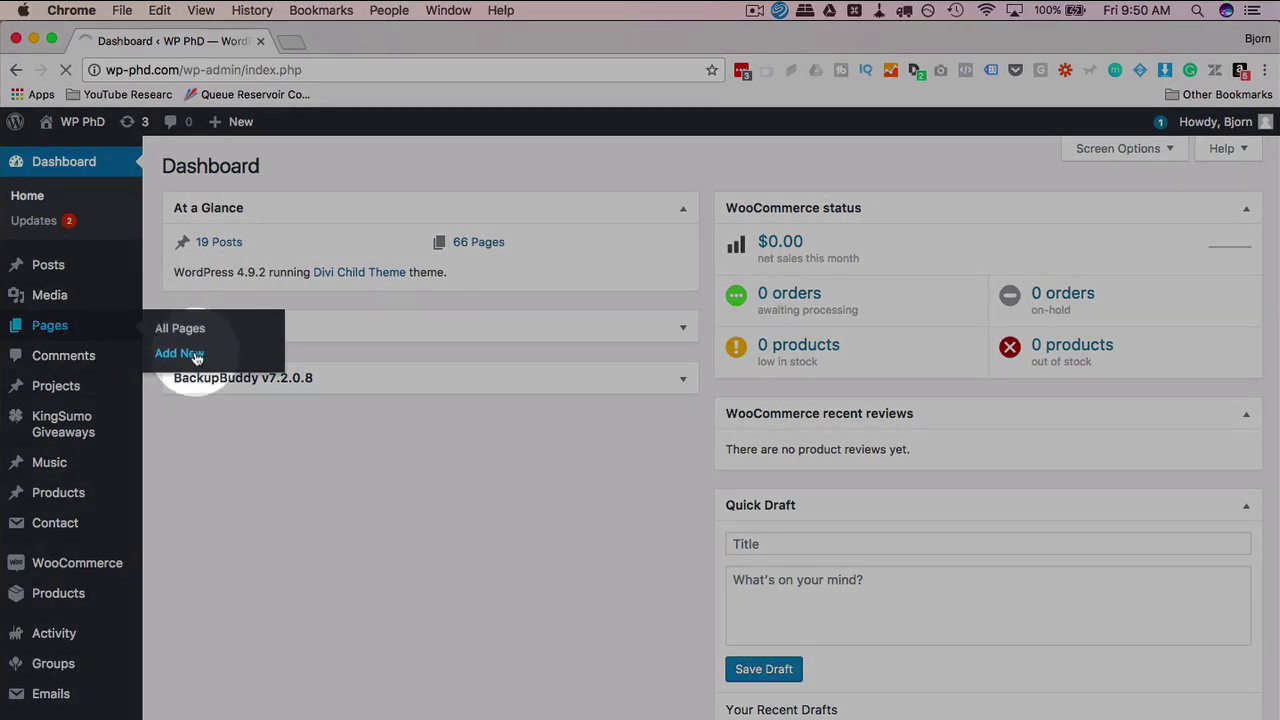
{"action": "type", "text": "Tabs Tes"}
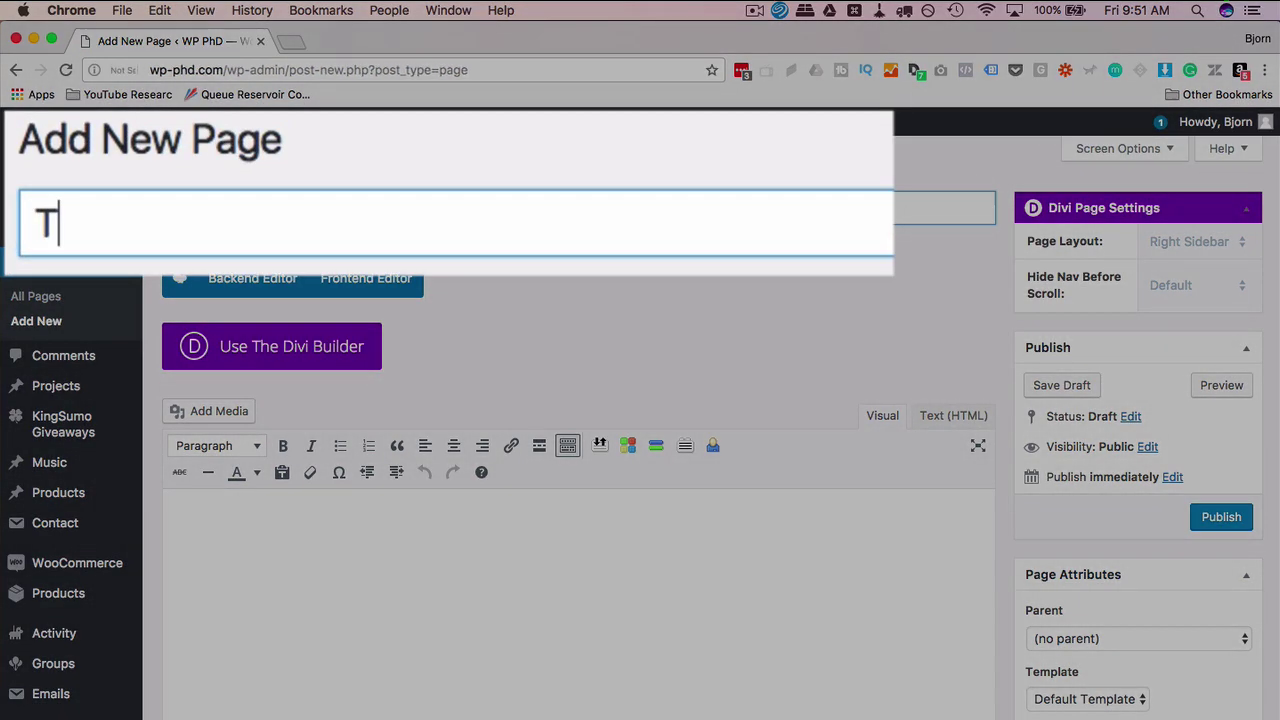
{"action": "type", "text": "ting"}
{"action": "key", "text": "super+a"}
{"action": "key", "text": "super+c"}
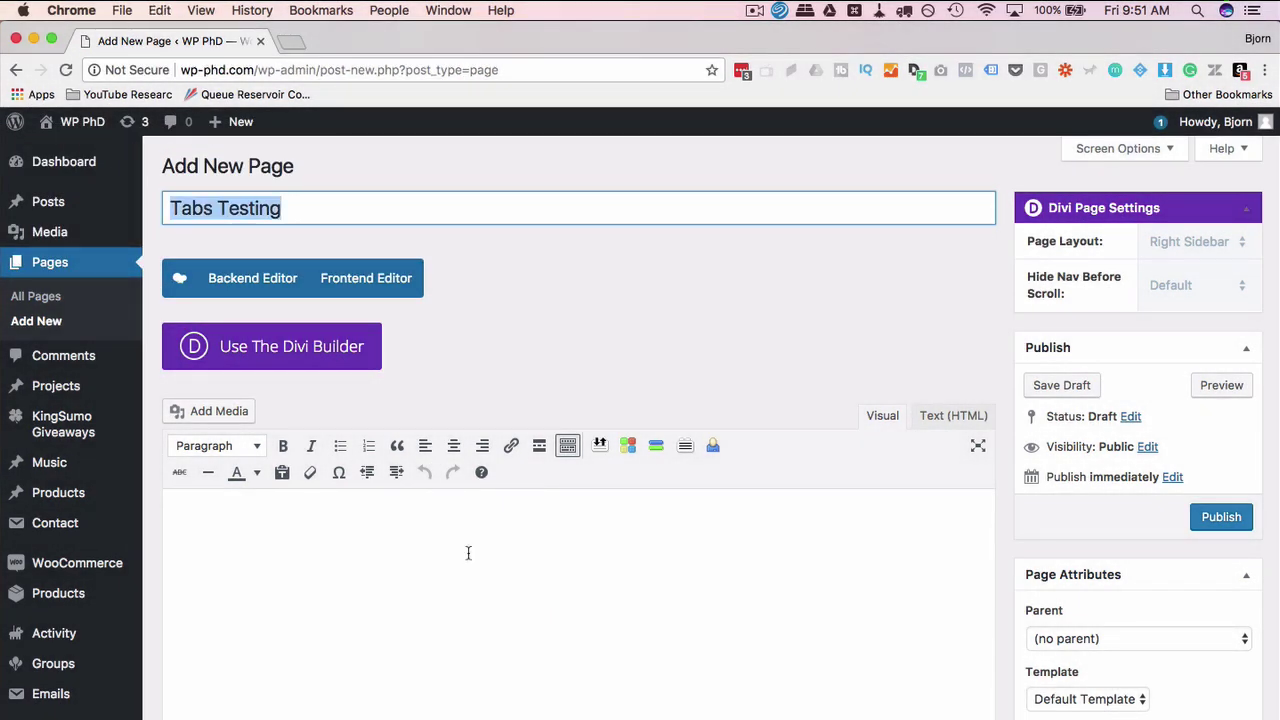
{"action": "left_click", "coordinate": [469, 551]}
{"action": "key", "text": "super+v"}
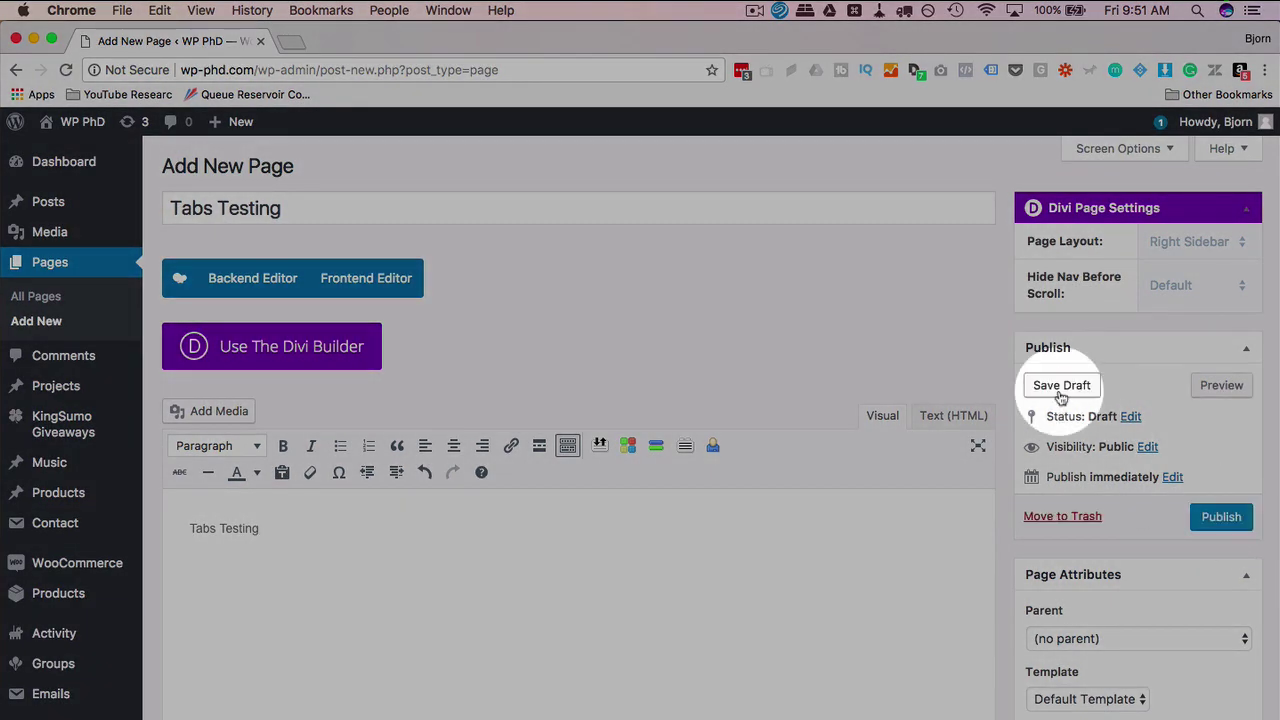
{"action": "left_click", "coordinate": [1061, 386]}
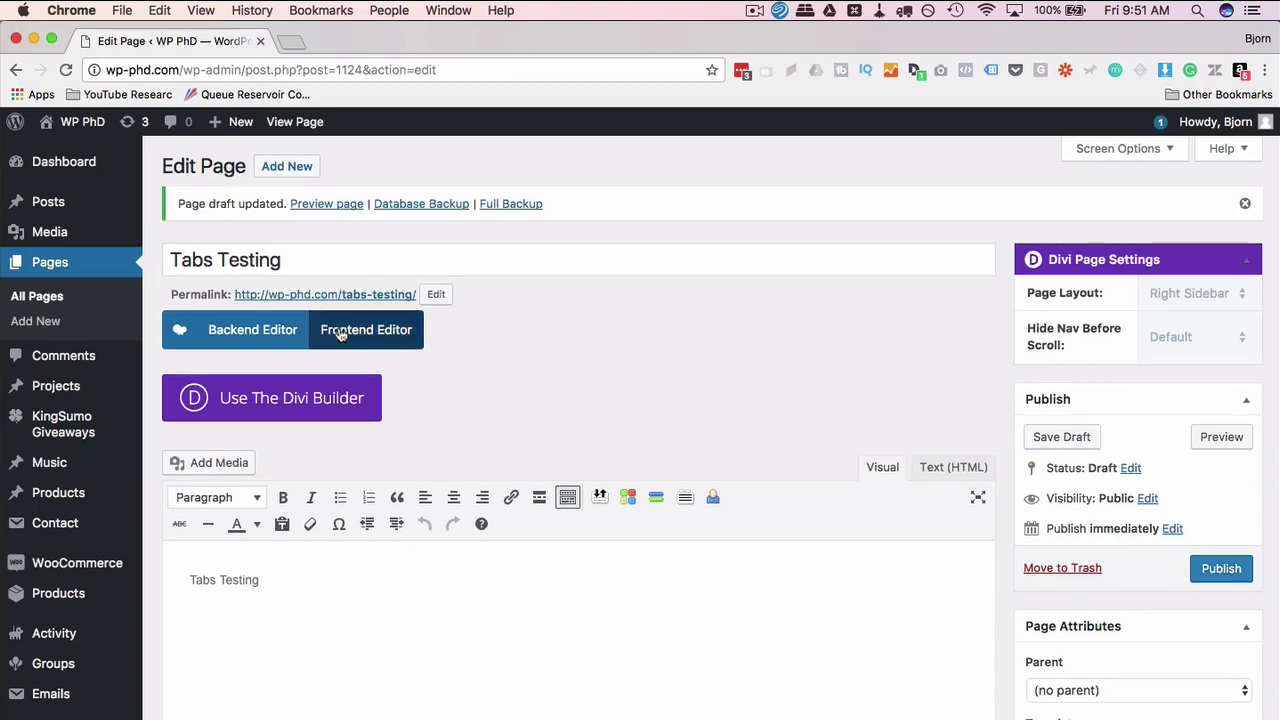
Open the page in the Frontend Editor and insert a Tabs element into the empty row.
{"action": "left_click", "coordinate": [341, 332]}
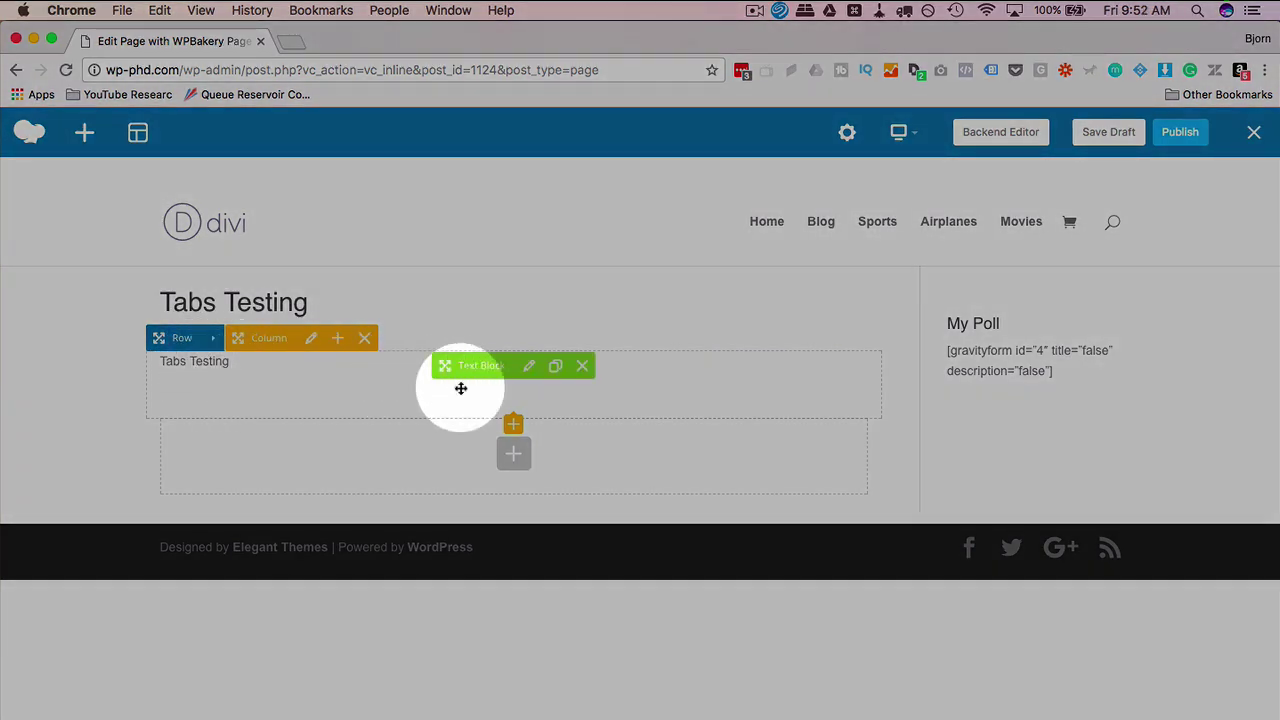
{"action": "left_click", "coordinate": [521, 466]}
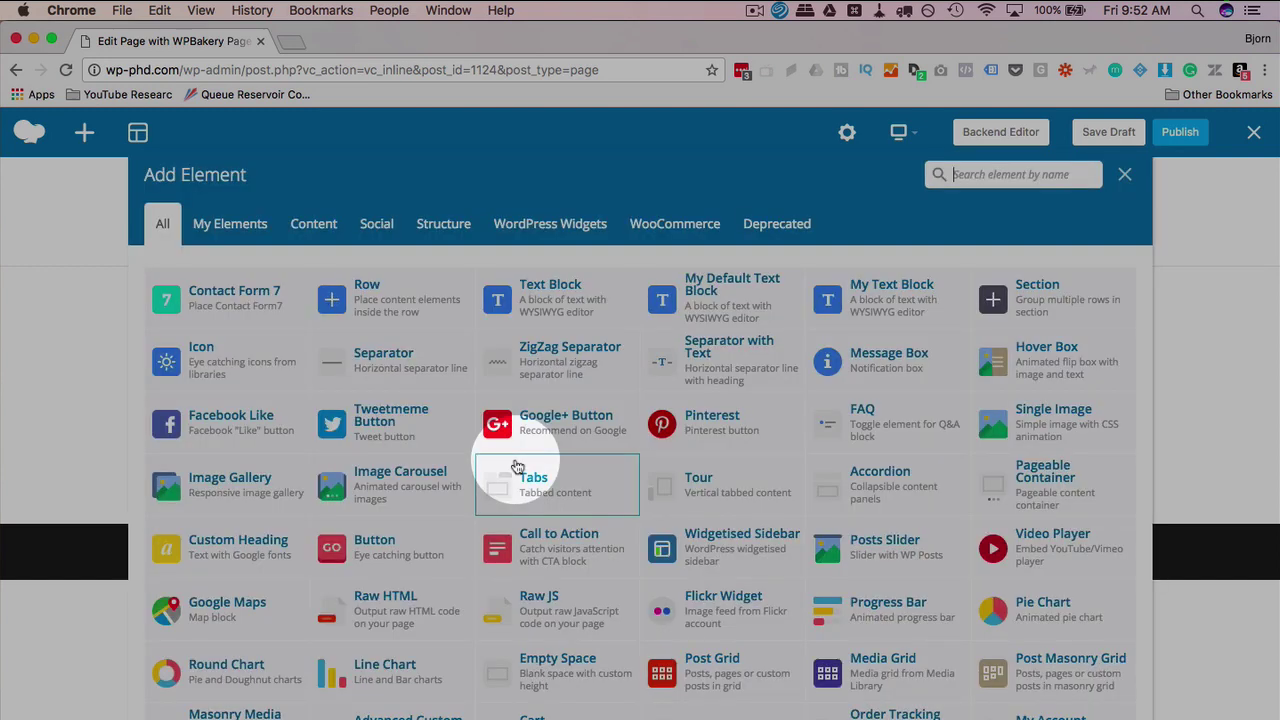
{"action": "left_click", "coordinate": [552, 495]}
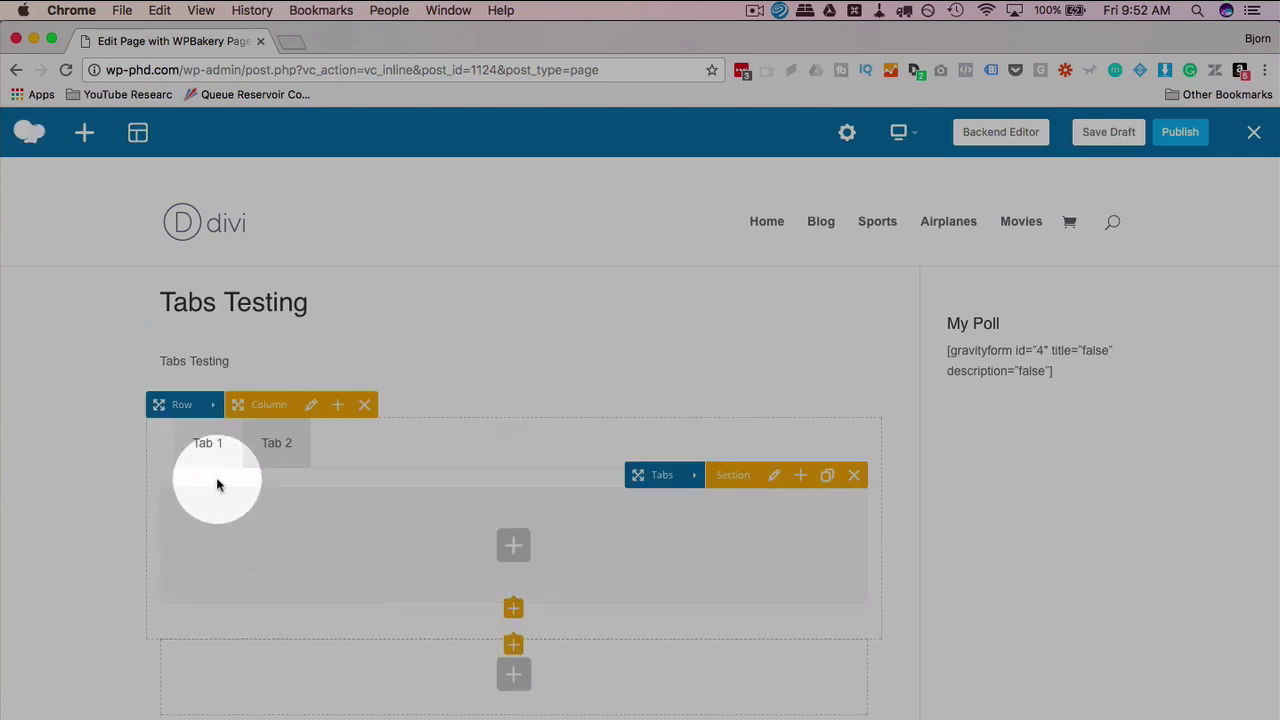
Switch back and forth between Tab 1 and Tab 2 to check both tabs.
{"action": "left_click", "coordinate": [273, 443]}
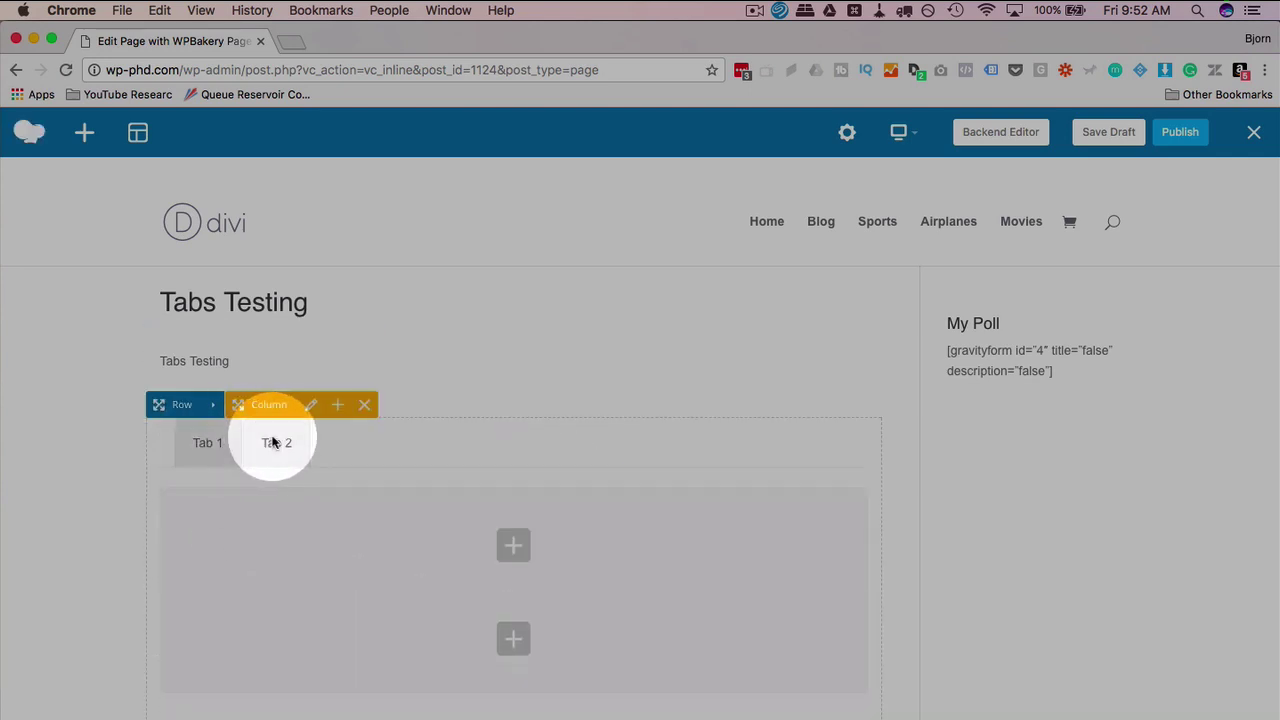
{"action": "left_click", "coordinate": [207, 445]}
{"action": "left_click", "coordinate": [263, 443]}
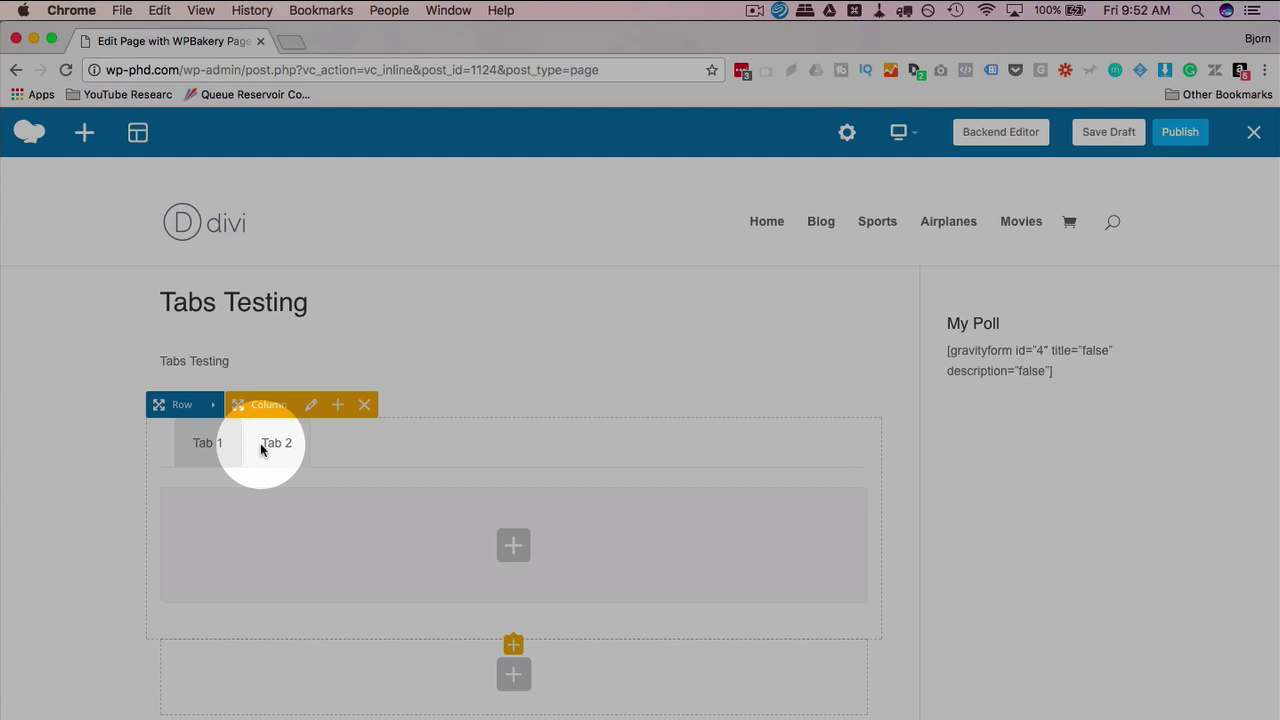
{"action": "left_click", "coordinate": [209, 449]}
{"action": "left_click", "coordinate": [276, 450]}
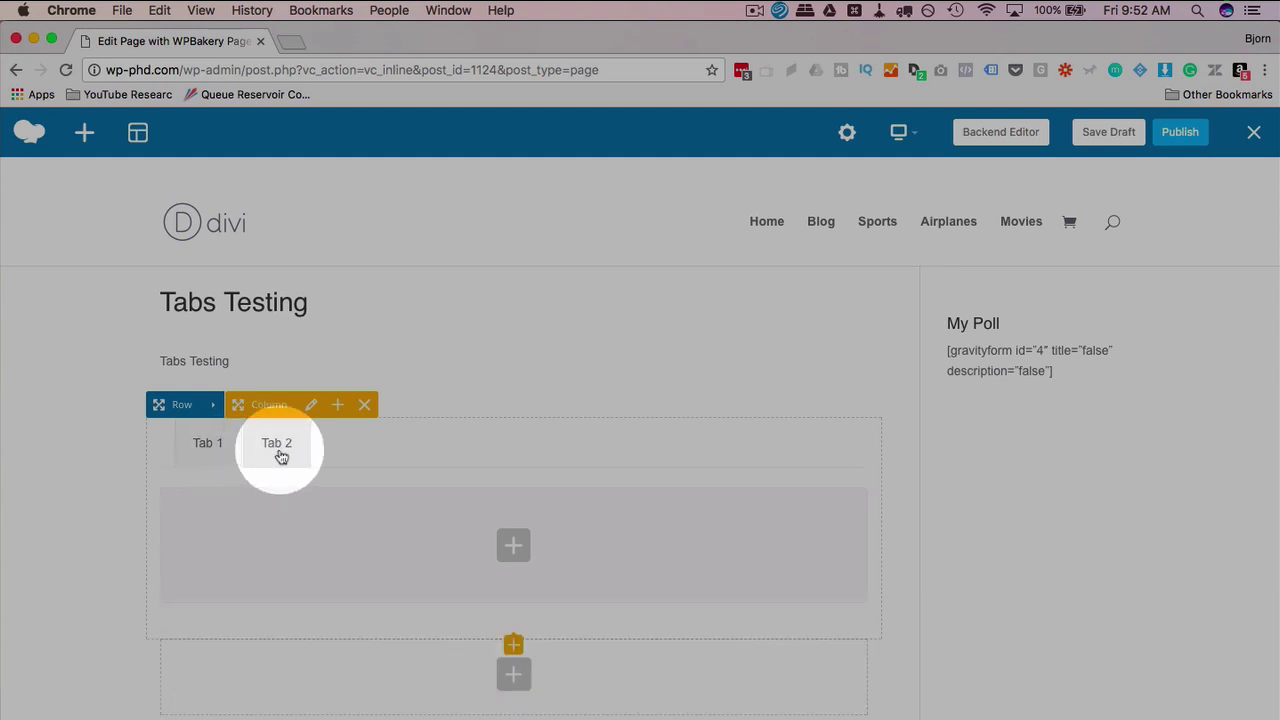
{"action": "left_click", "coordinate": [218, 449]}
{"action": "left_click", "coordinate": [277, 444]}
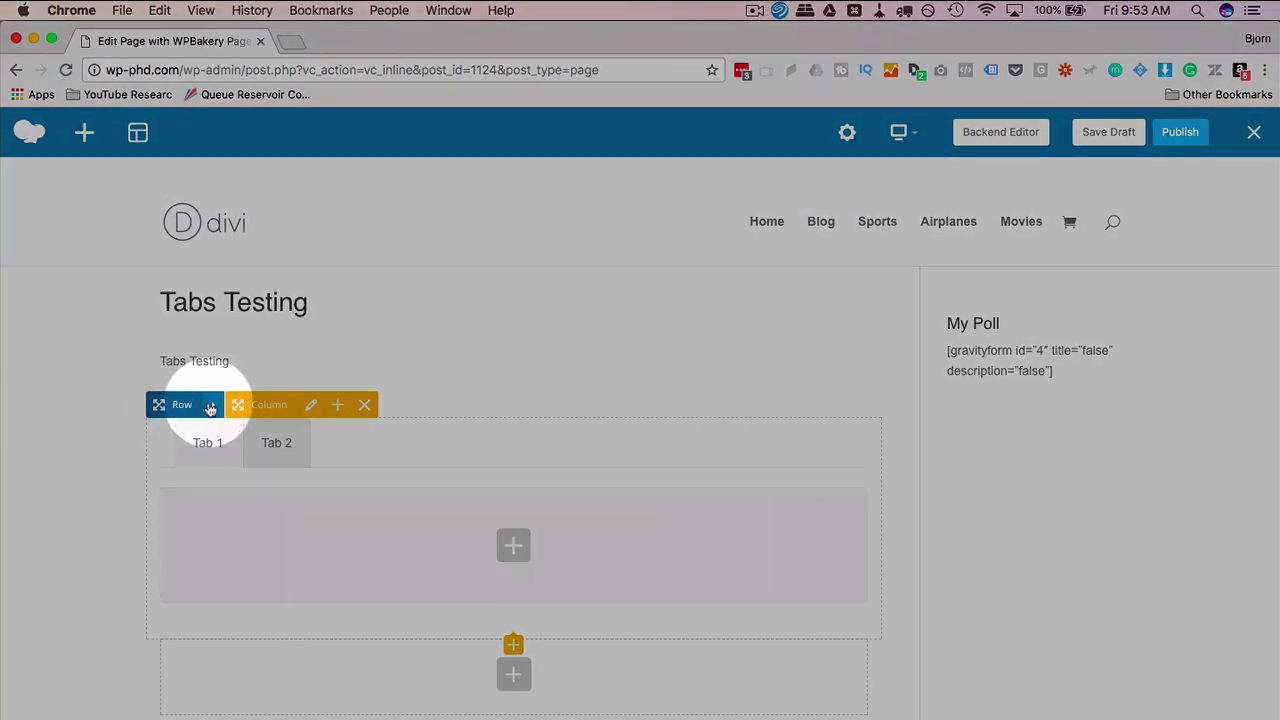
{"action": "mouse_move", "coordinate": [214, 408]}
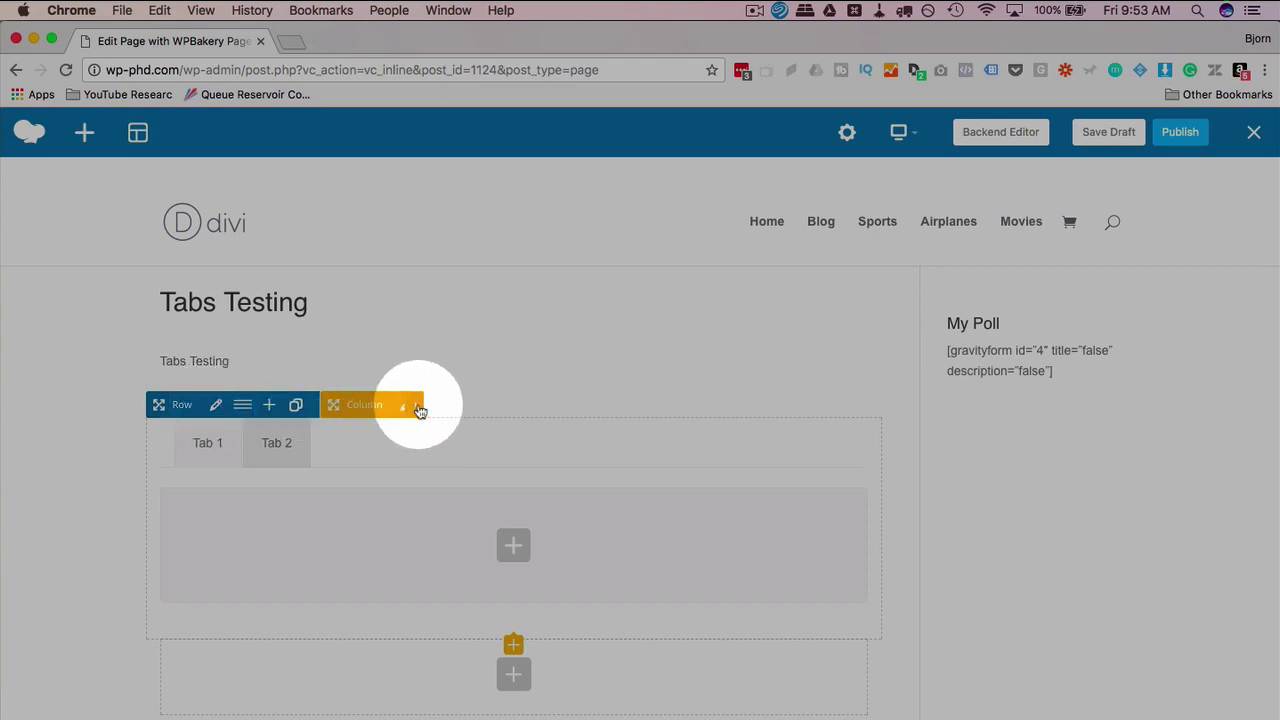
{"action": "mouse_move", "coordinate": [322, 416]}
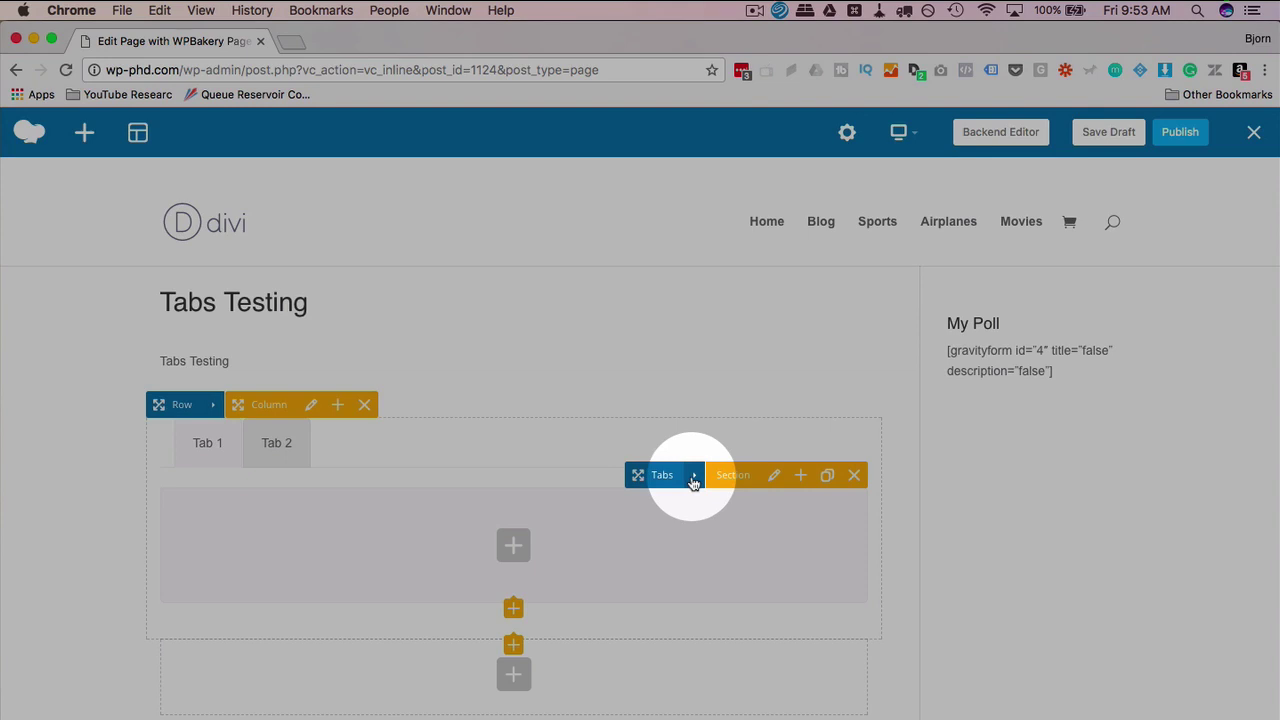
{"action": "mouse_move", "coordinate": [690, 477]}
{"action": "mouse_move", "coordinate": [770, 477]}
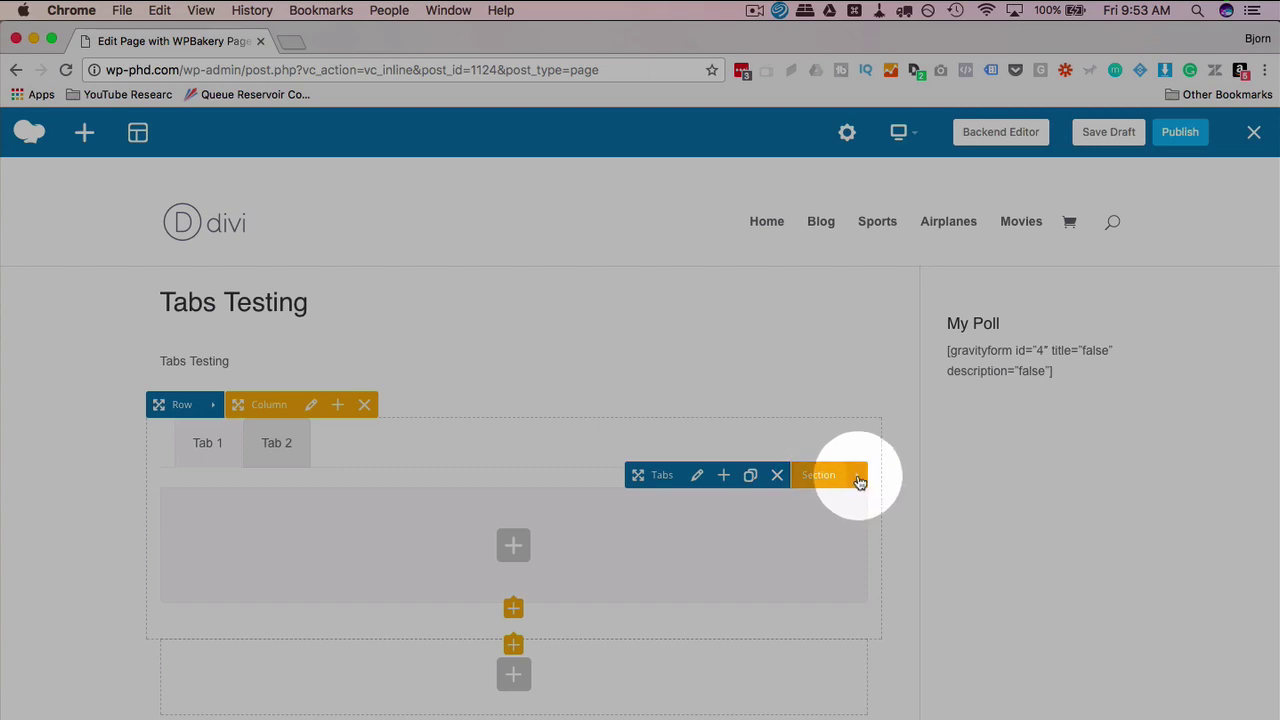
Rename the first tab's section title from 'Tab 1' to 'Soccer'.
{"action": "left_click", "coordinate": [772, 478]}
{"action": "left_click_drag", "start_coordinate": [743, 251], "coordinate": [668, 251]}
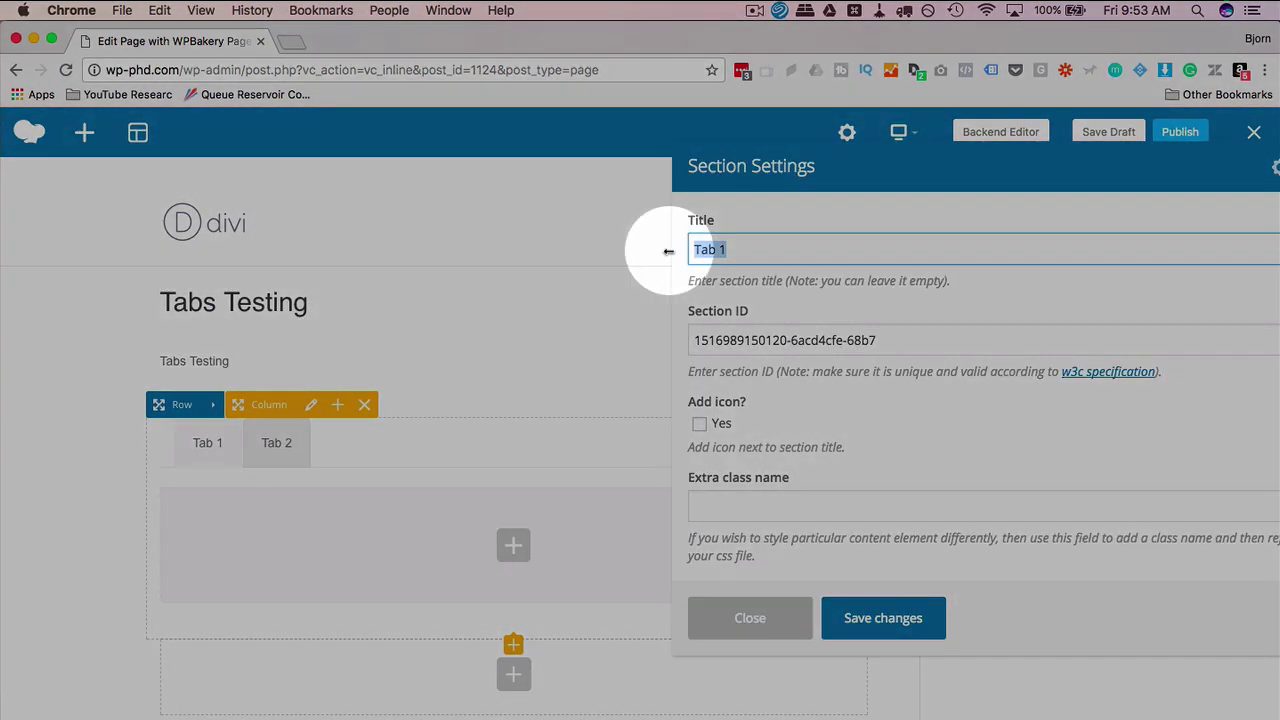
{"action": "type", "text": "Soccer"}
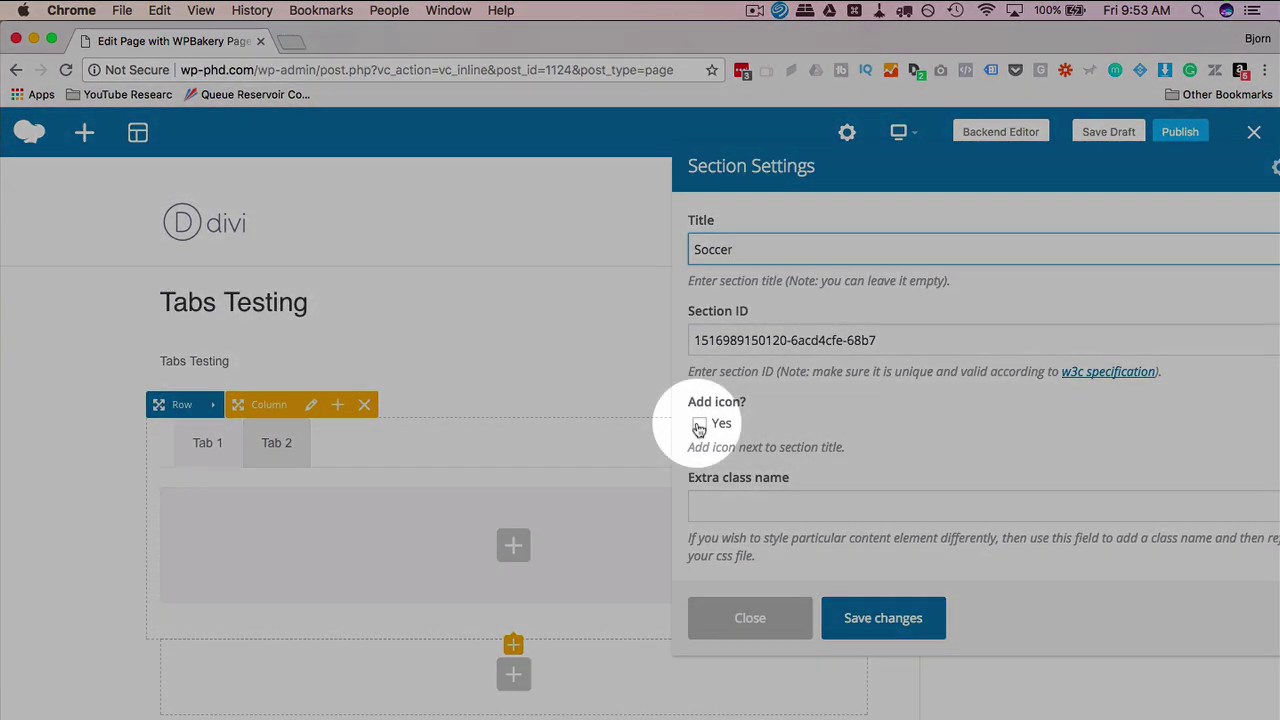
{"action": "left_click", "coordinate": [699, 426]}
Add a Font Awesome soccer-ball icon before the tab title and save the settings.
{"action": "left_click", "coordinate": [699, 426]}
{"action": "scroll", "coordinate": [771, 420], "scroll_direction": "down", "scroll_amount": 3}
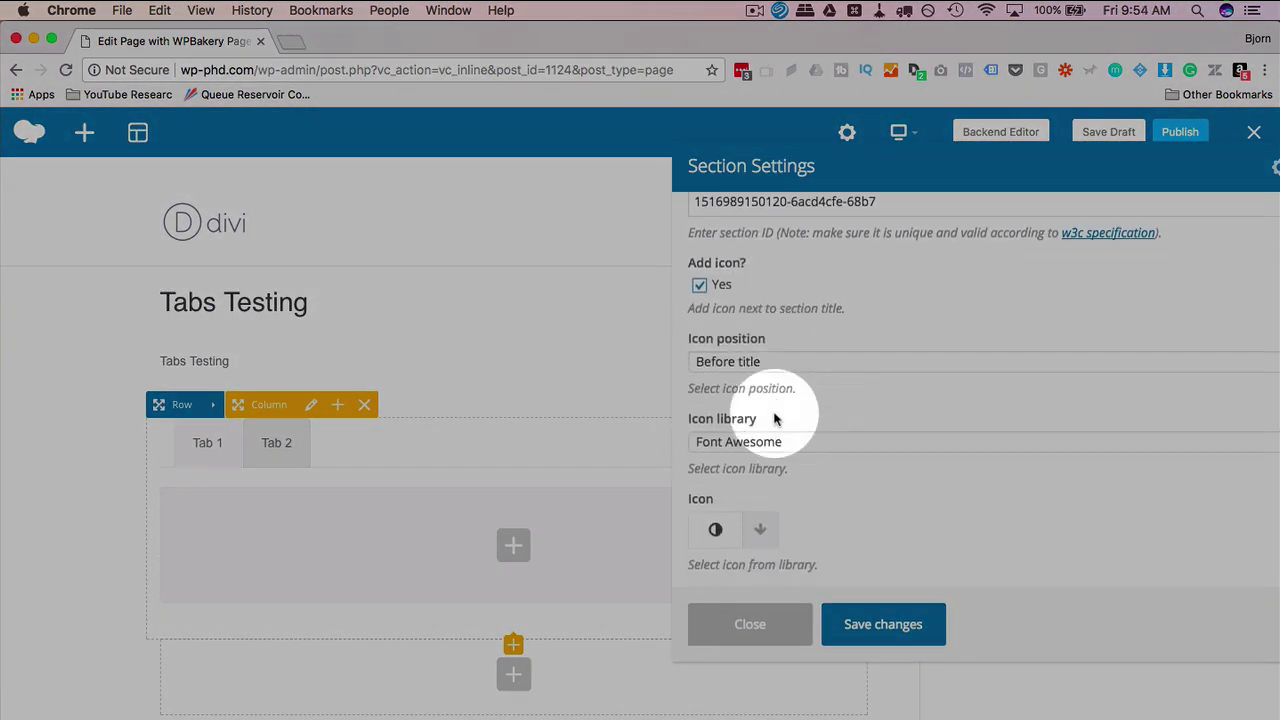
{"action": "scroll", "coordinate": [805, 372], "scroll_direction": "down", "scroll_amount": 2}
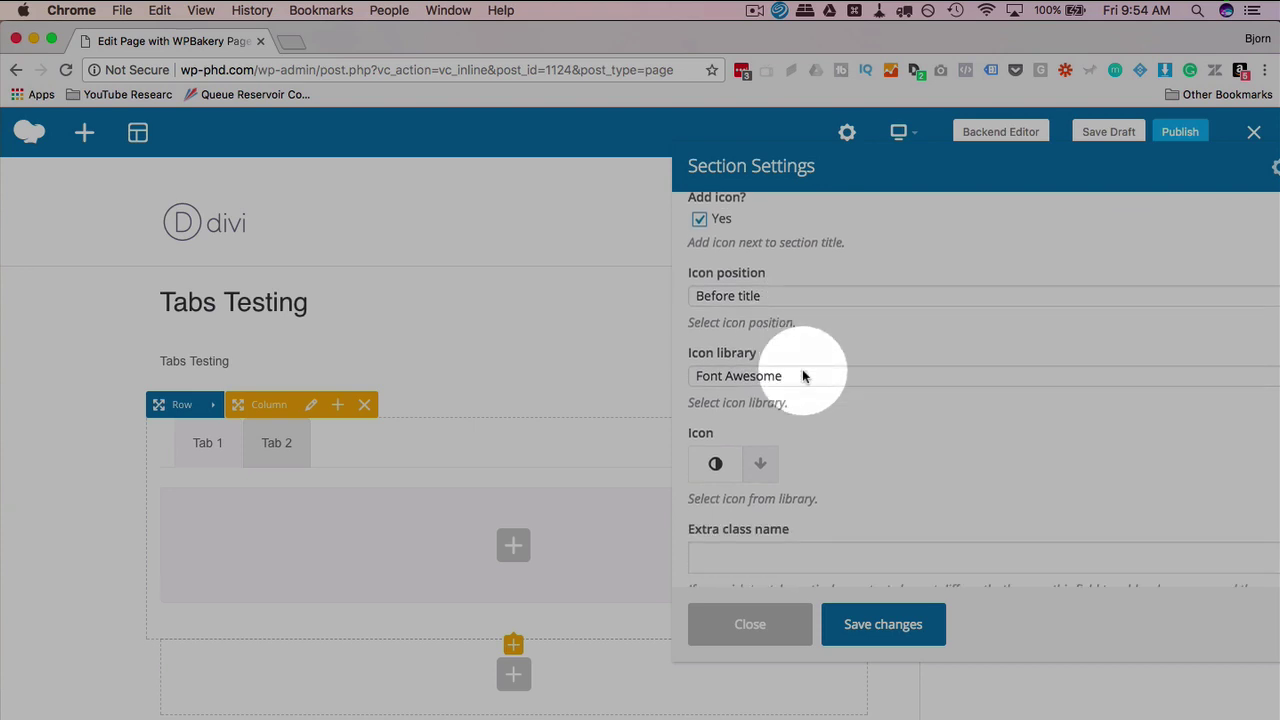
{"action": "left_click", "coordinate": [727, 297]}
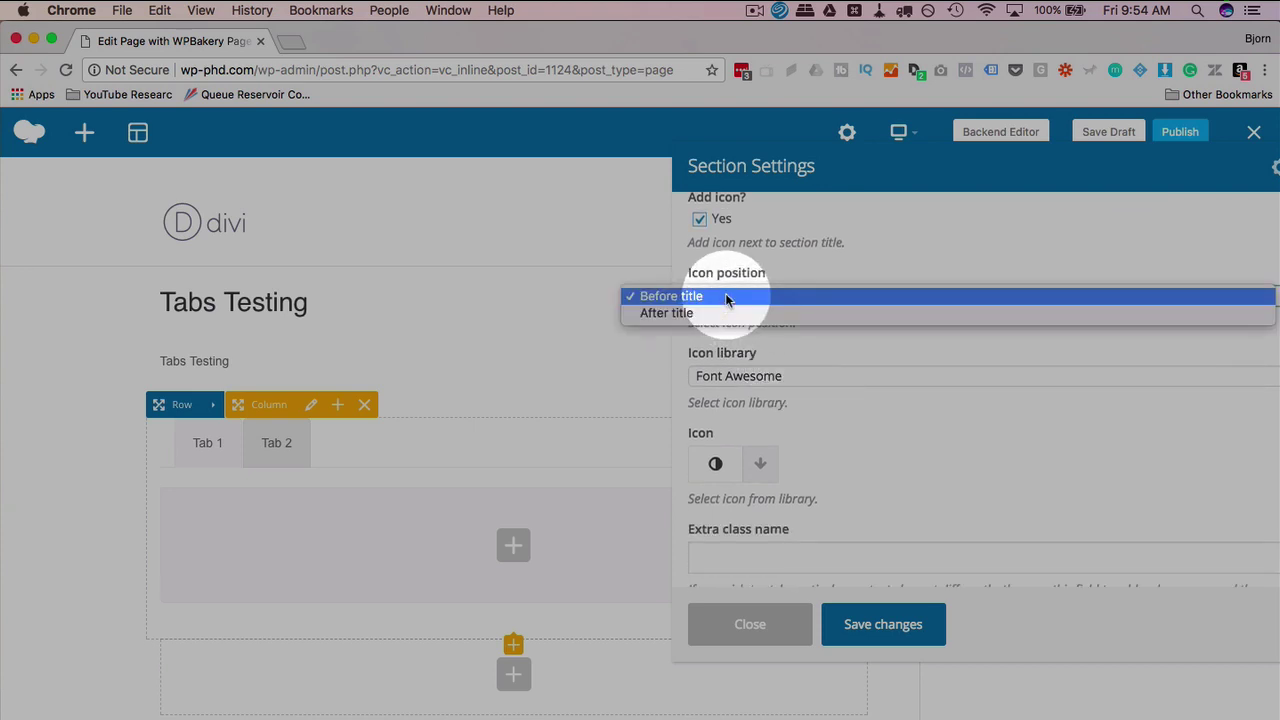
{"action": "left_click", "coordinate": [811, 360]}
{"action": "scroll", "coordinate": [811, 360], "scroll_direction": "down", "scroll_amount": 1}
{"action": "left_click", "coordinate": [797, 340]}
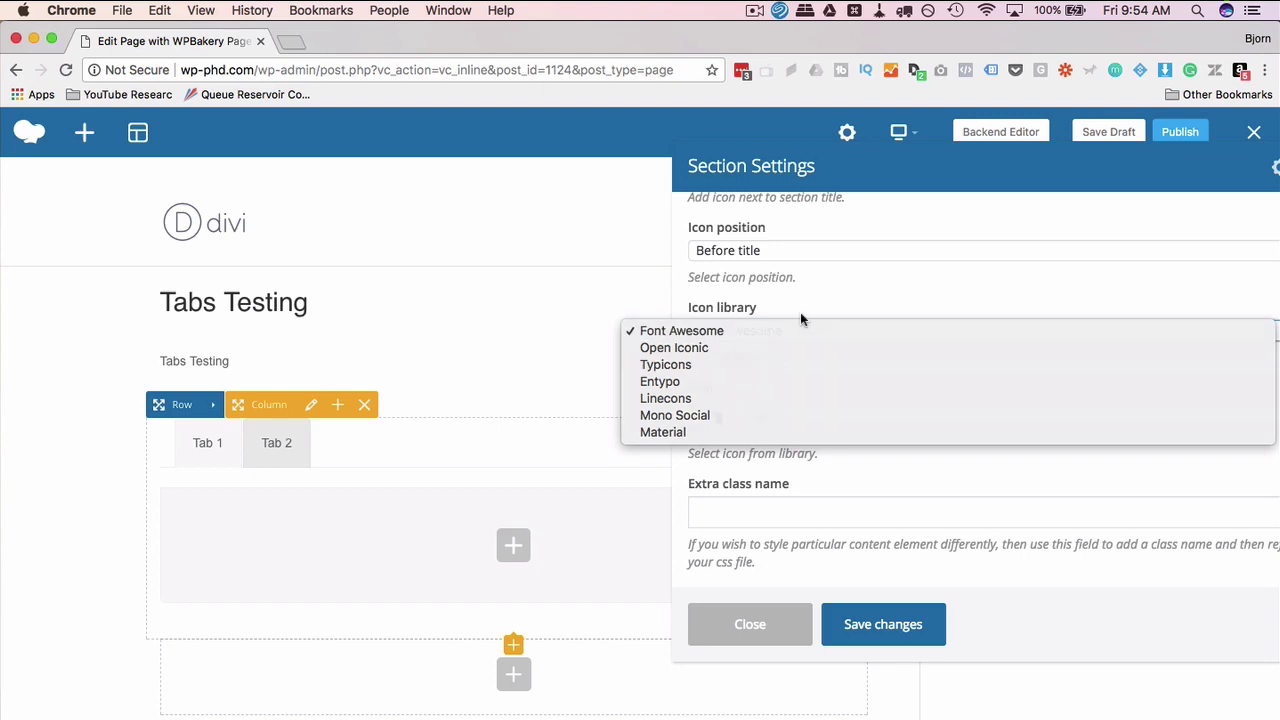
{"action": "left_click", "coordinate": [798, 330]}
{"action": "left_click", "coordinate": [762, 420]}
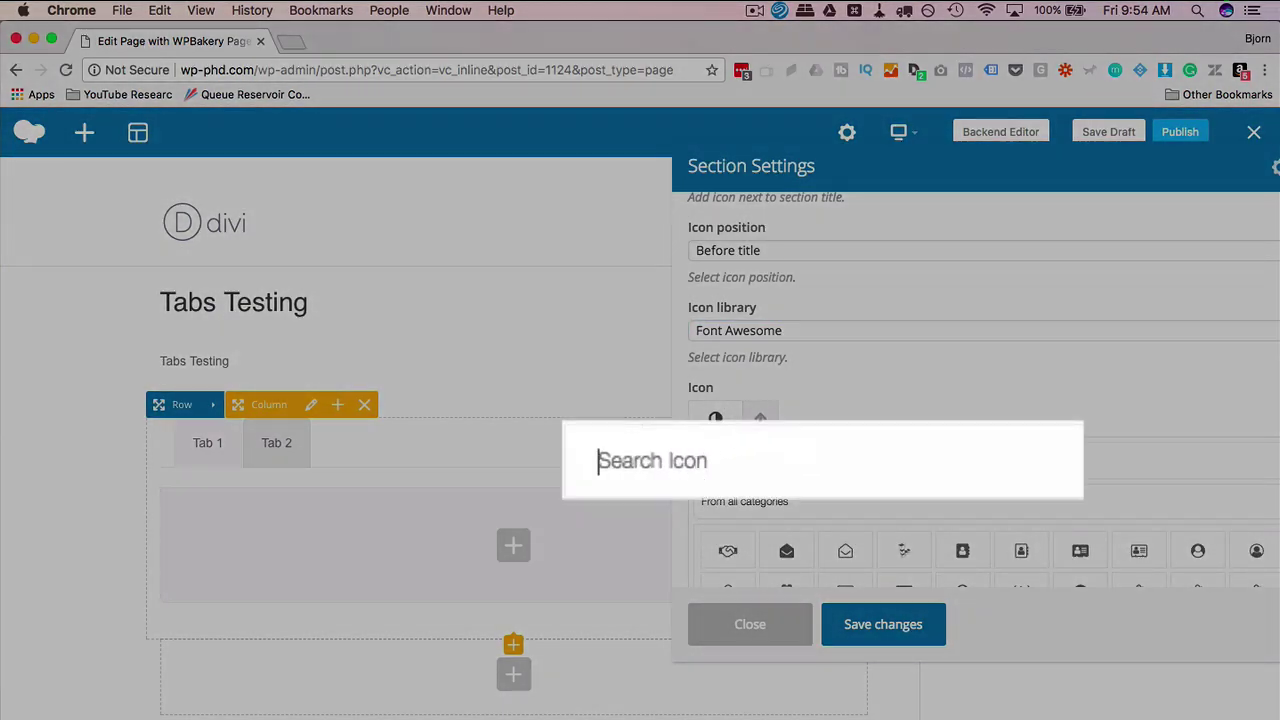
{"action": "type", "text": "socc"}
{"action": "left_click", "coordinate": [728, 550]}
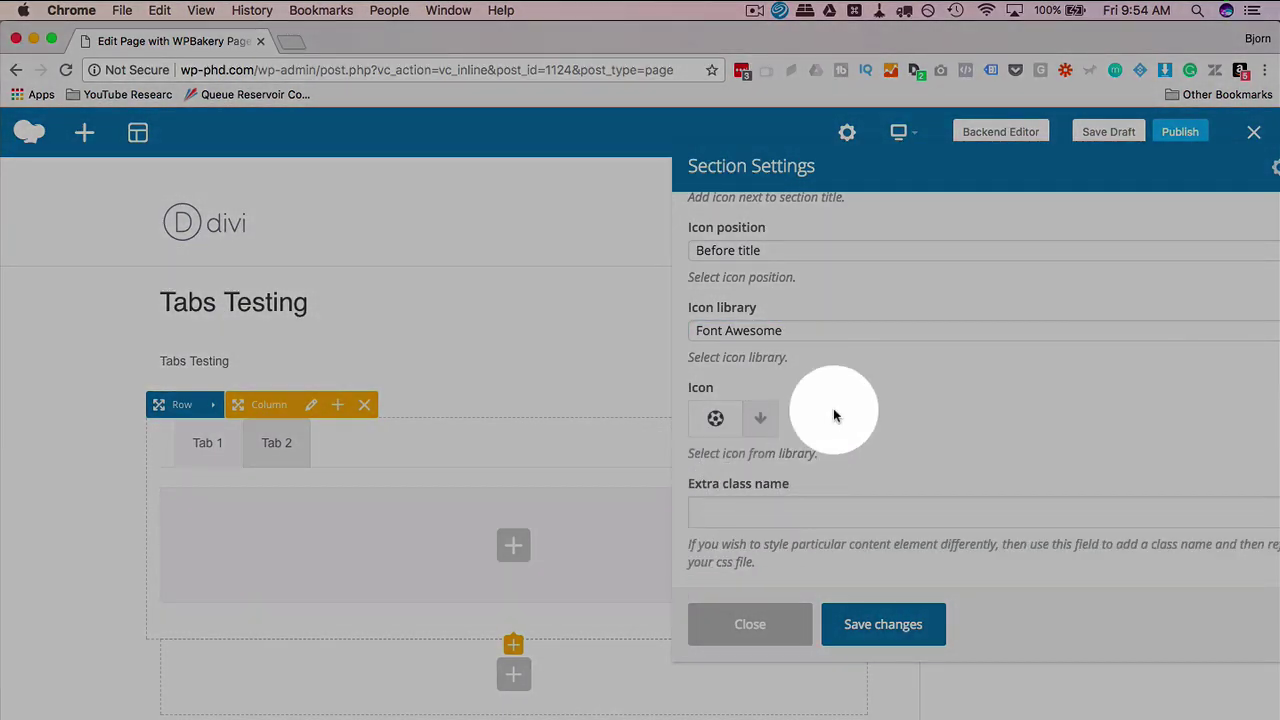
{"action": "left_click", "coordinate": [881, 623]}
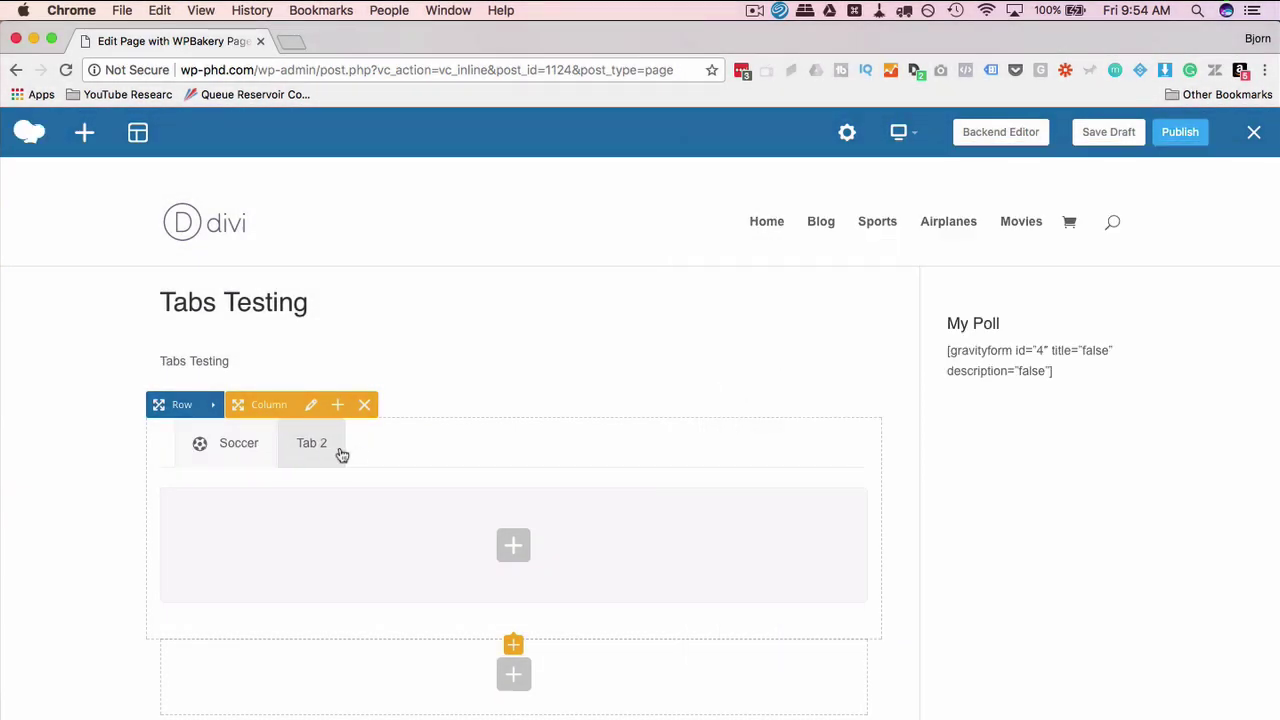
Rename the second tab's section title from 'Tab 2' to 'Football'.
{"action": "left_click", "coordinate": [312, 446]}
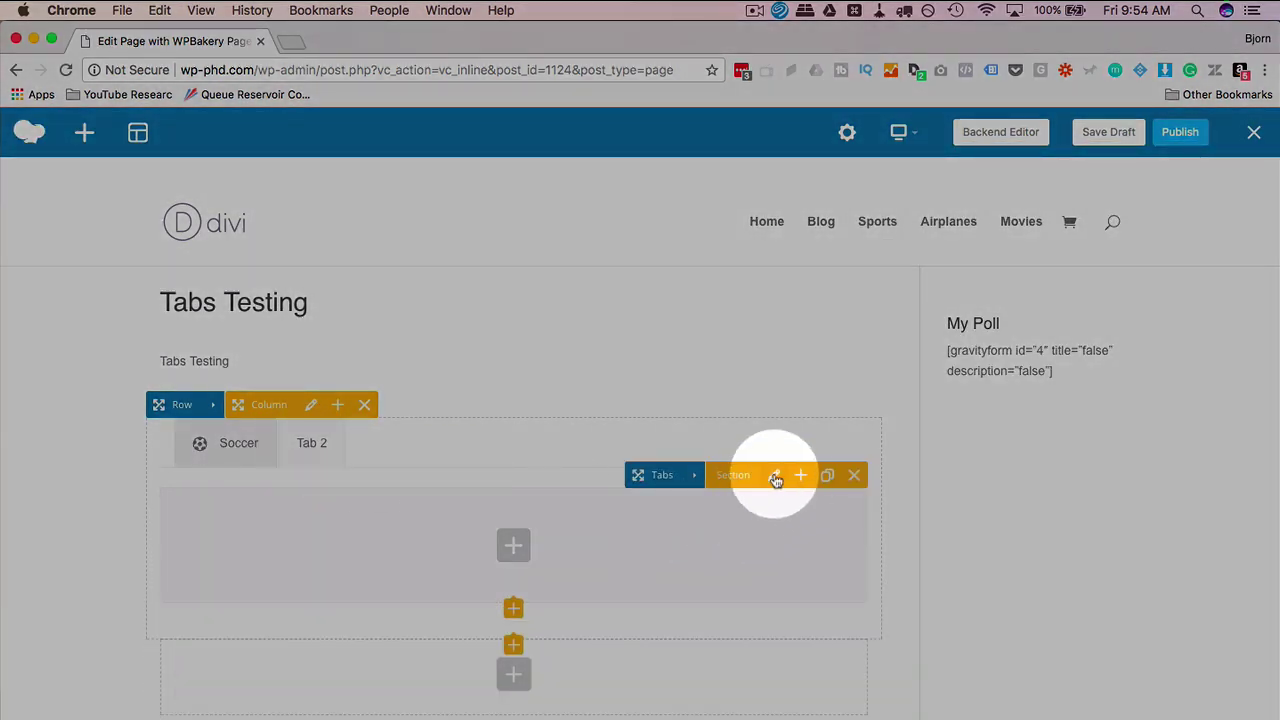
{"action": "left_click", "coordinate": [775, 478]}
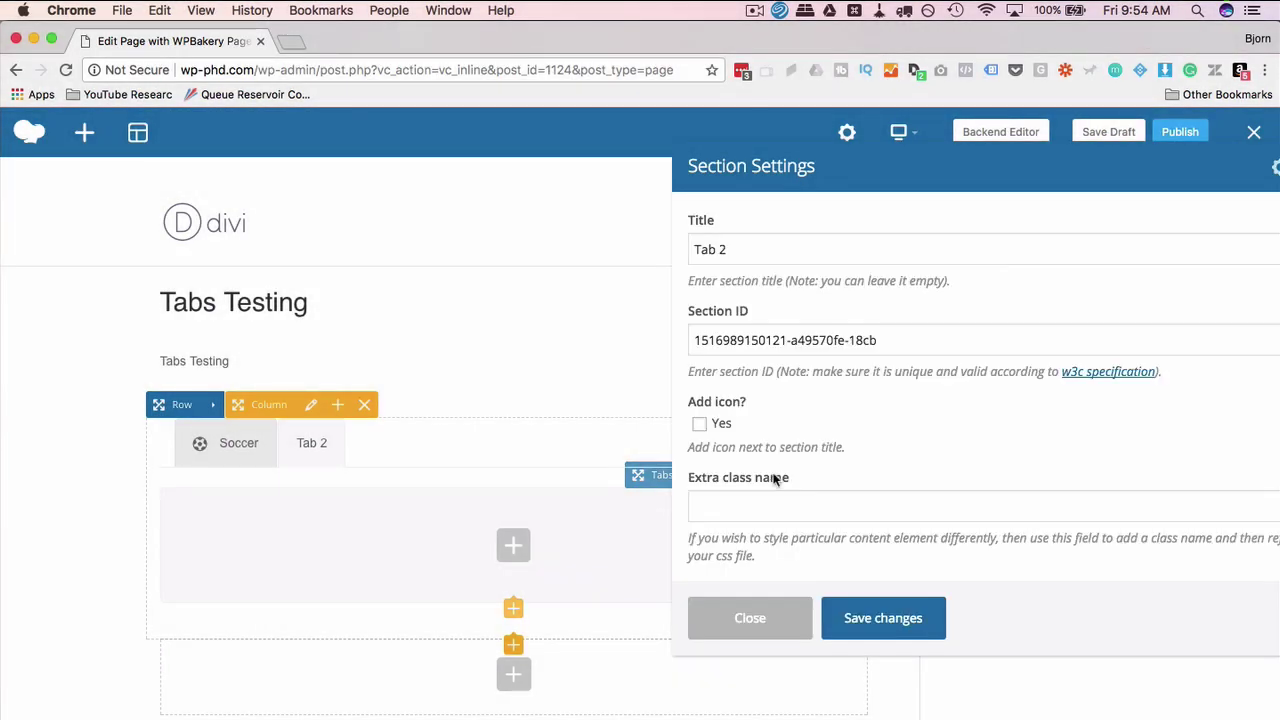
{"action": "left_click", "coordinate": [695, 248]}
{"action": "key", "text": "super+a"}
{"action": "type", "text": "Footb"}
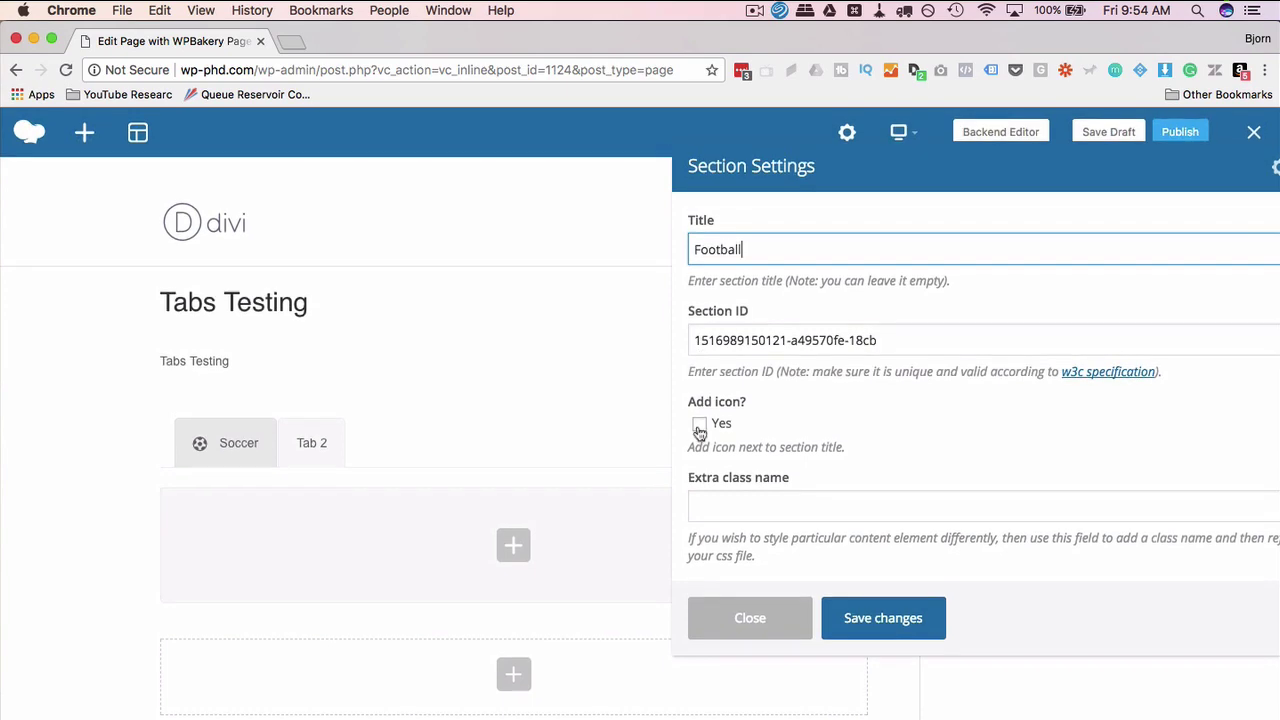
Add a Font Awesome football icon before the tab title and save the settings.
{"action": "left_click", "coordinate": [699, 424]}
{"action": "scroll", "coordinate": [728, 500], "scroll_direction": "down", "scroll_amount": 5}
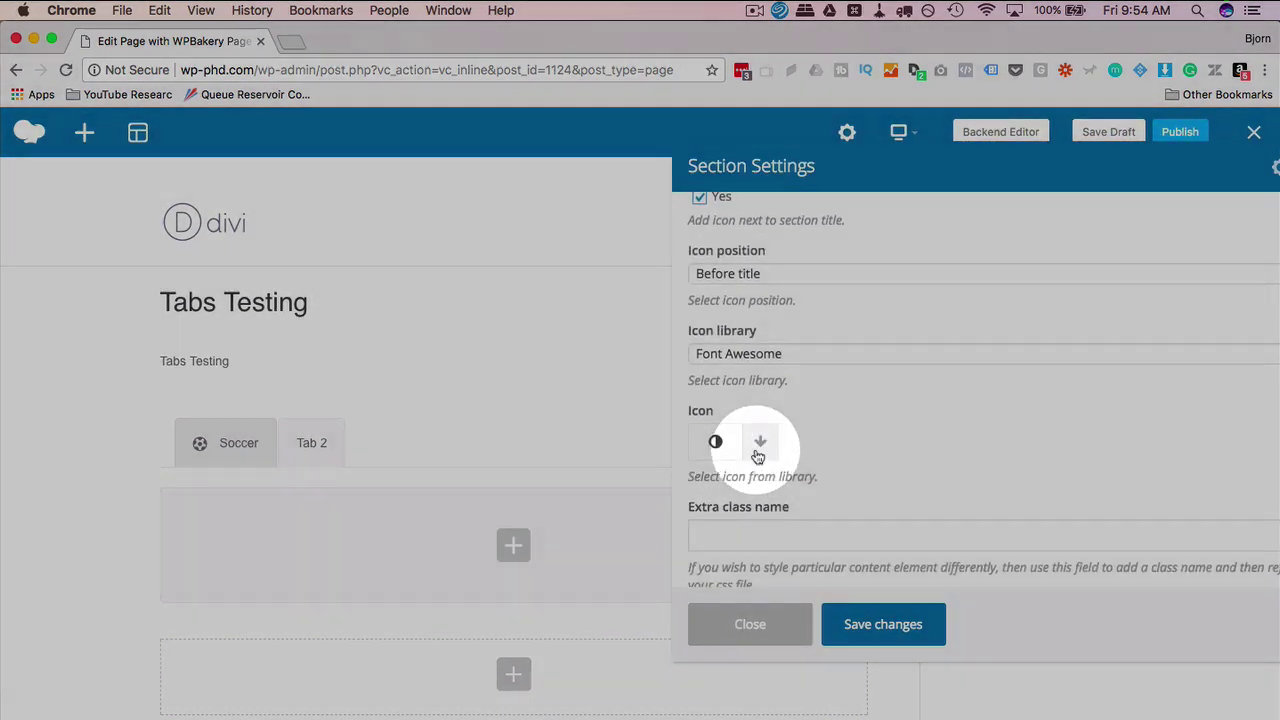
{"action": "left_click", "coordinate": [758, 452]}
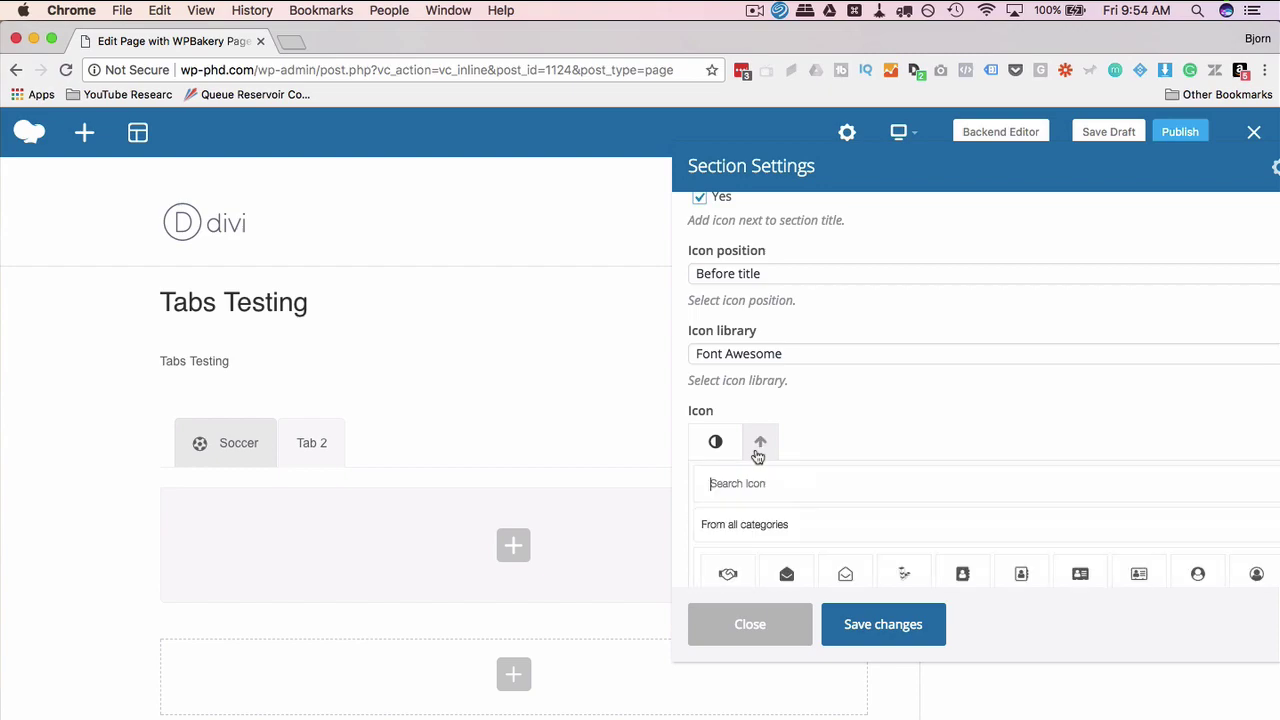
{"action": "scroll", "coordinate": [857, 449], "scroll_direction": "down", "scroll_amount": 2}
{"action": "left_click", "coordinate": [811, 413]}
{"action": "left_click", "coordinate": [812, 417]}
{"action": "left_click", "coordinate": [817, 380]}
{"action": "type", "text": "foot"}
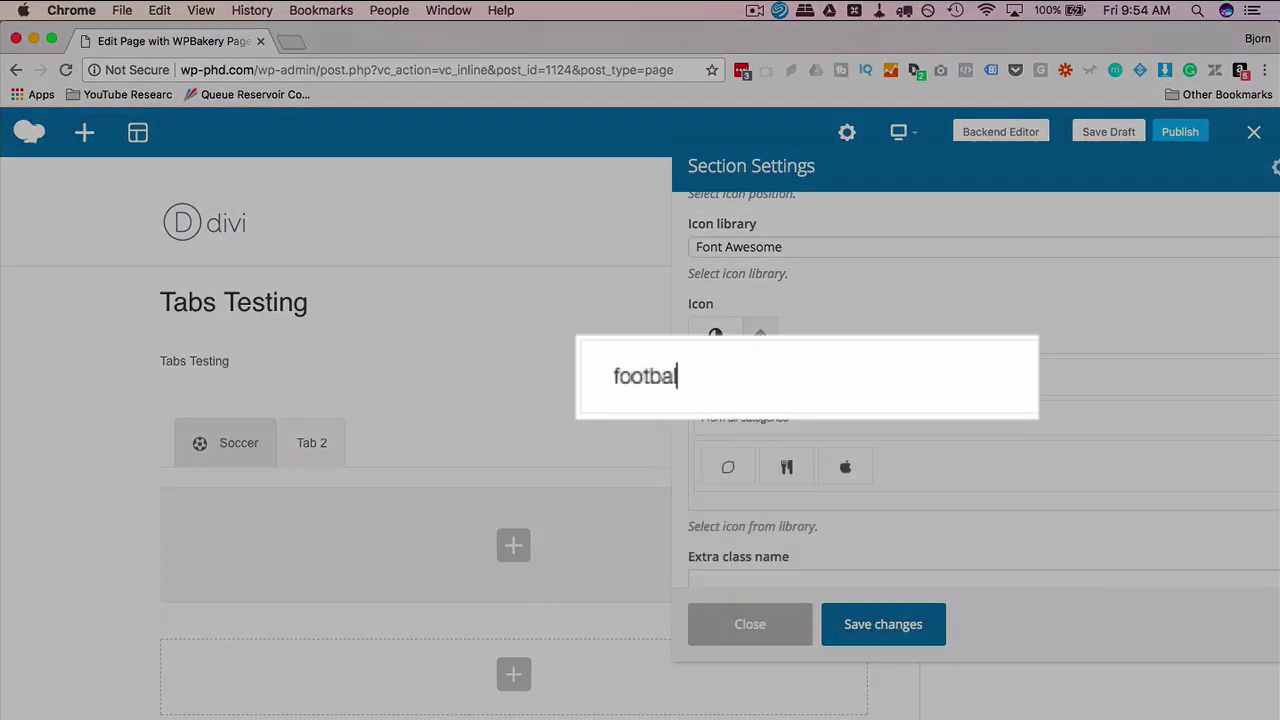
{"action": "type", "text": "bal"}
{"action": "left_click", "coordinate": [727, 467]}
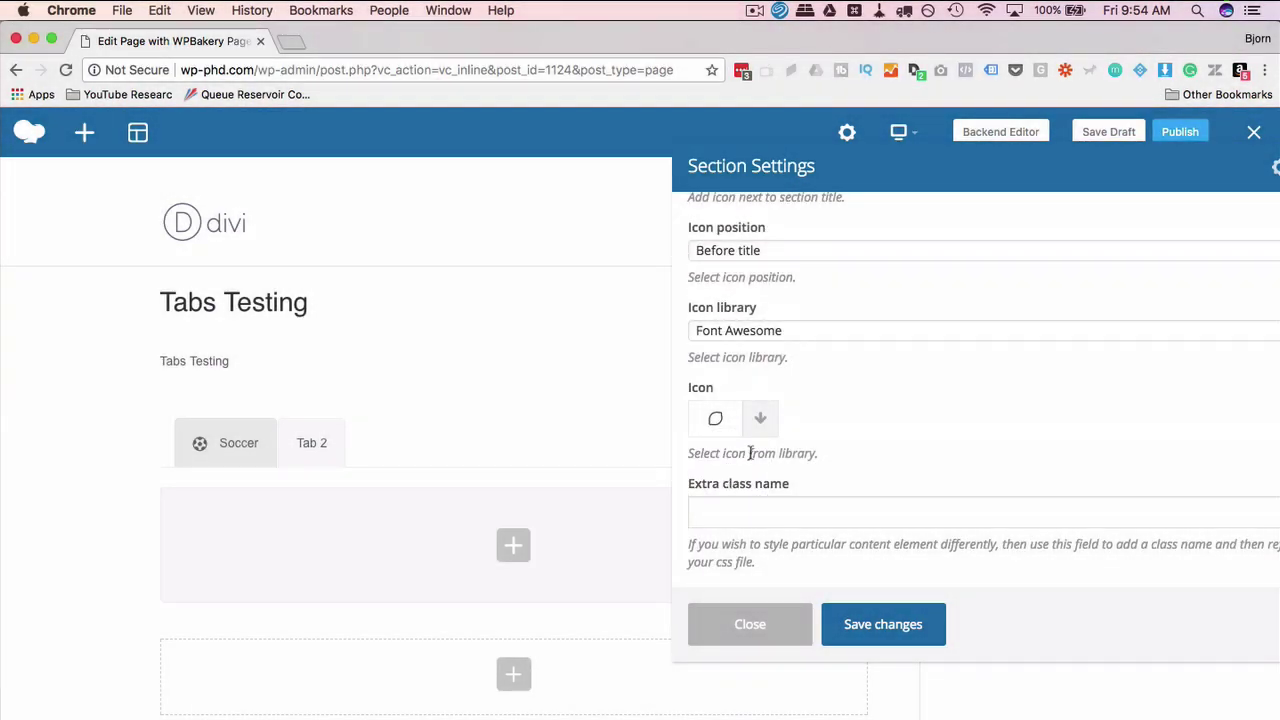
{"action": "left_click", "coordinate": [846, 491]}
{"action": "left_click", "coordinate": [857, 627]}
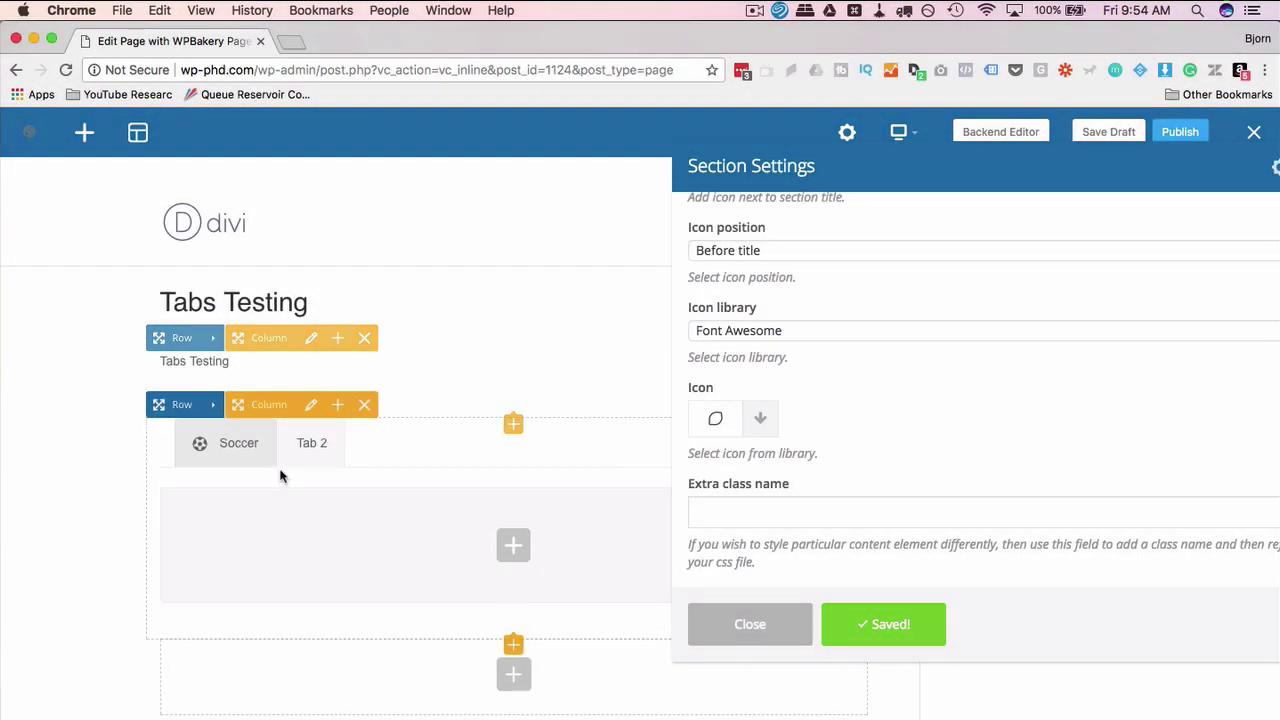
Add a Text Block with the default lorem ipsum text to the Soccer tab and save it.
{"action": "left_click", "coordinate": [759, 615]}
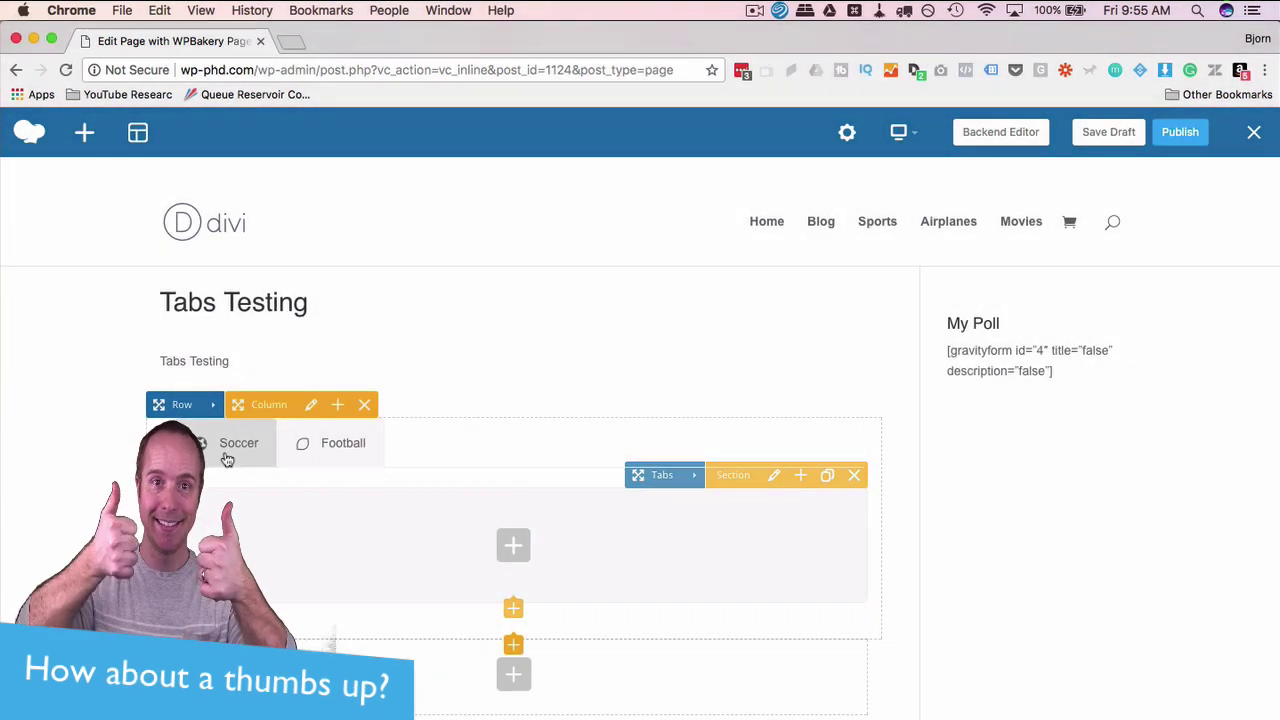
{"action": "left_click", "coordinate": [227, 458]}
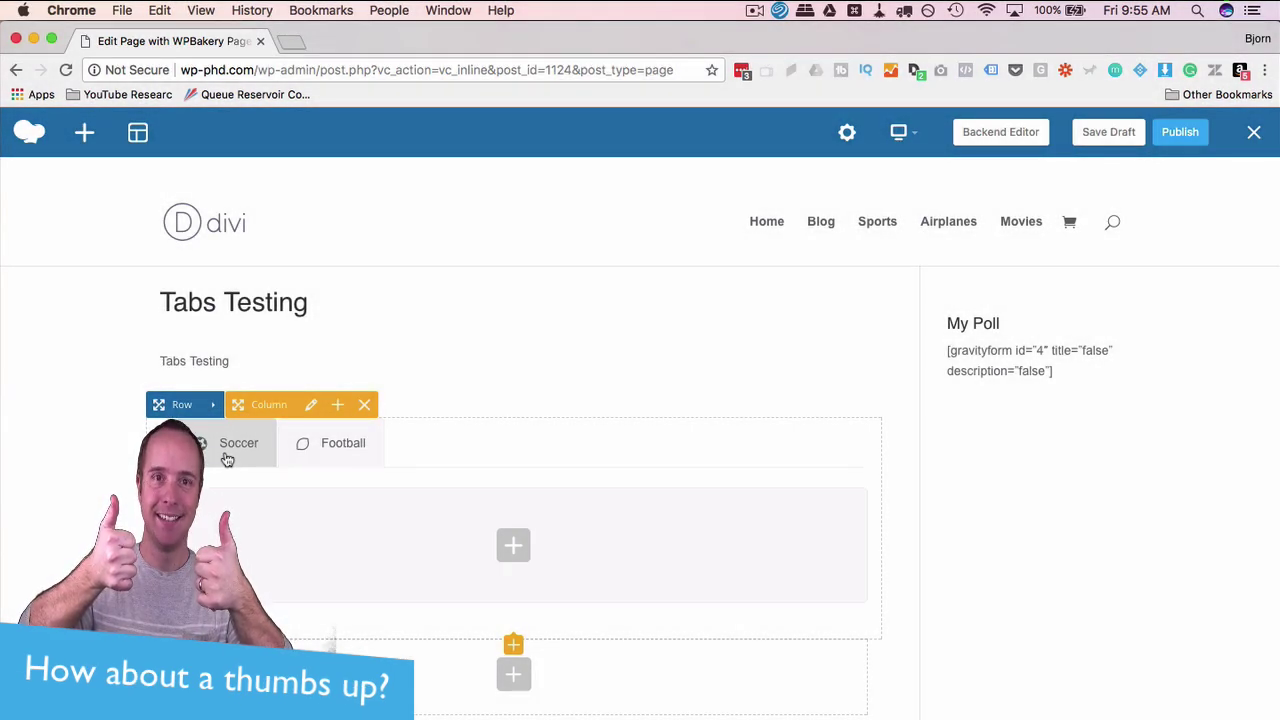
{"action": "left_click", "coordinate": [233, 461]}
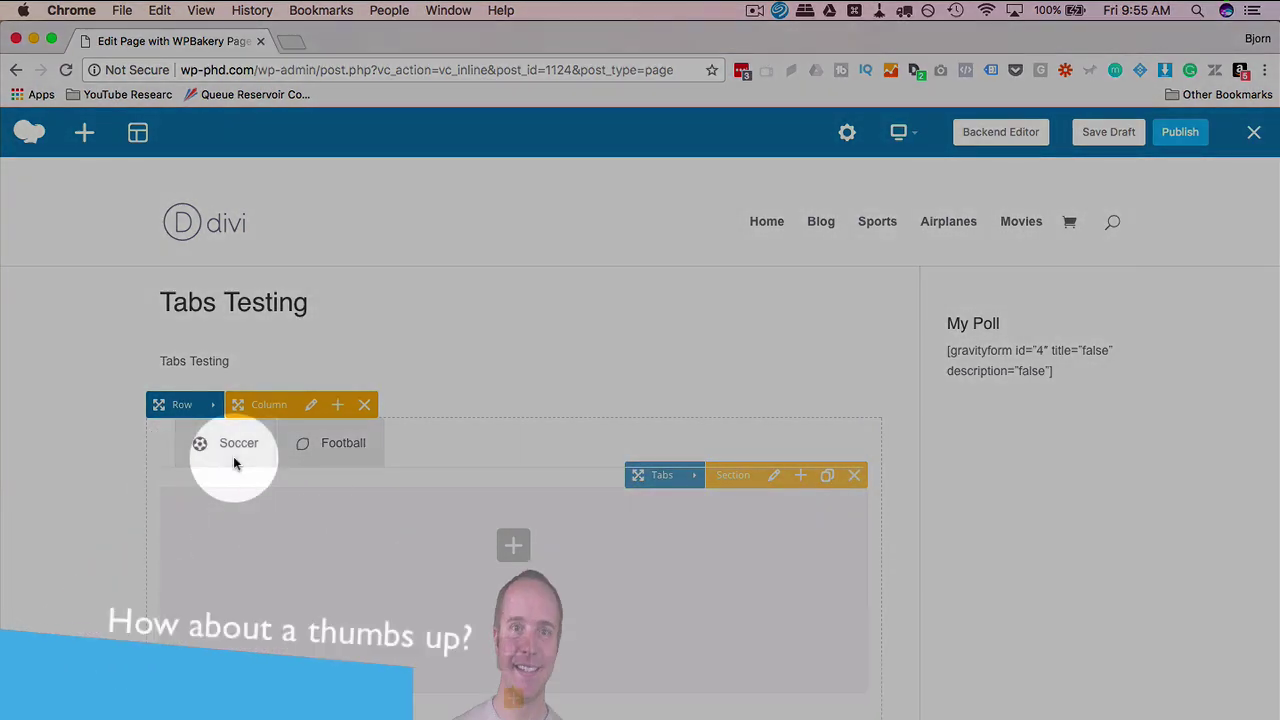
{"action": "left_click", "coordinate": [513, 547]}
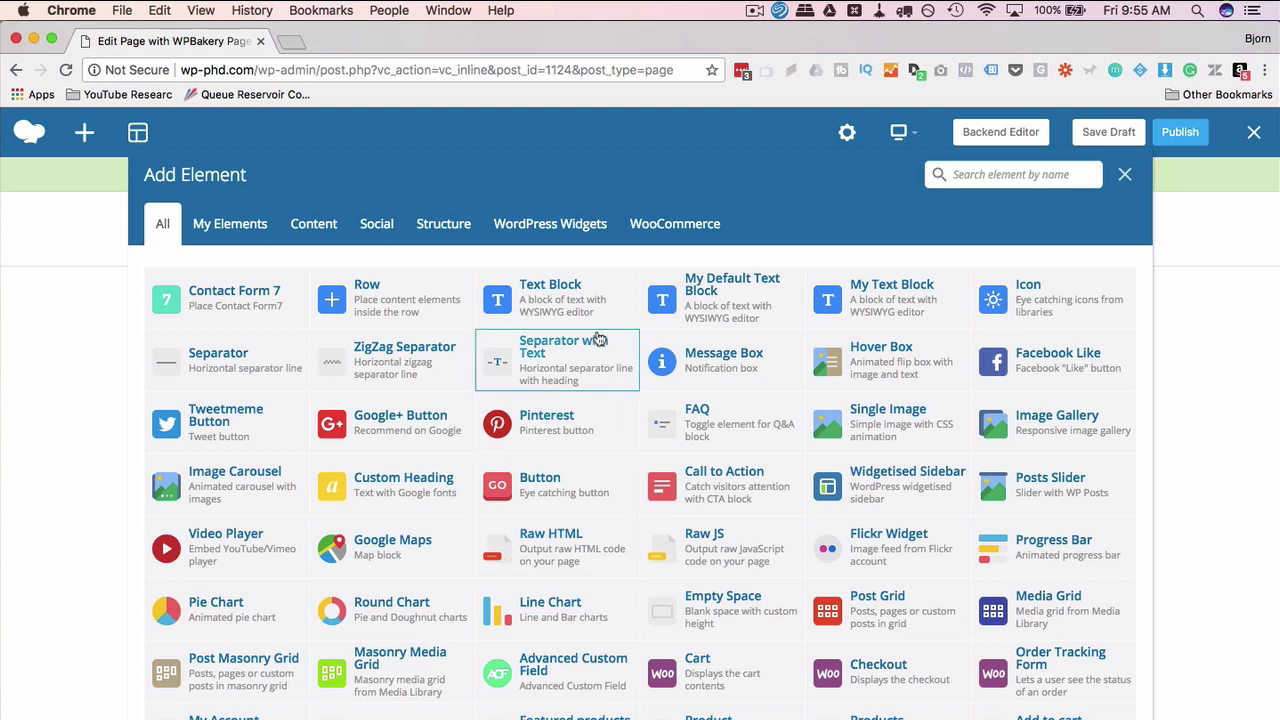
{"action": "left_click", "coordinate": [548, 305]}
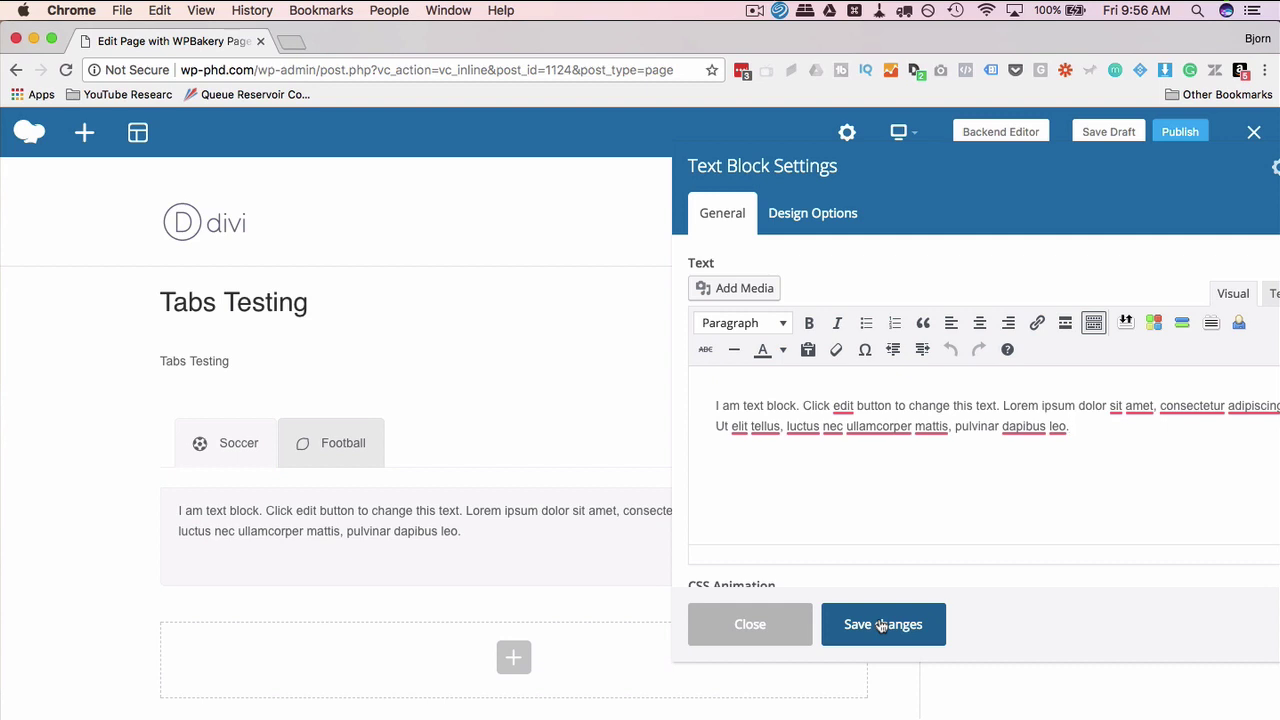
{"action": "left_click", "coordinate": [881, 625]}
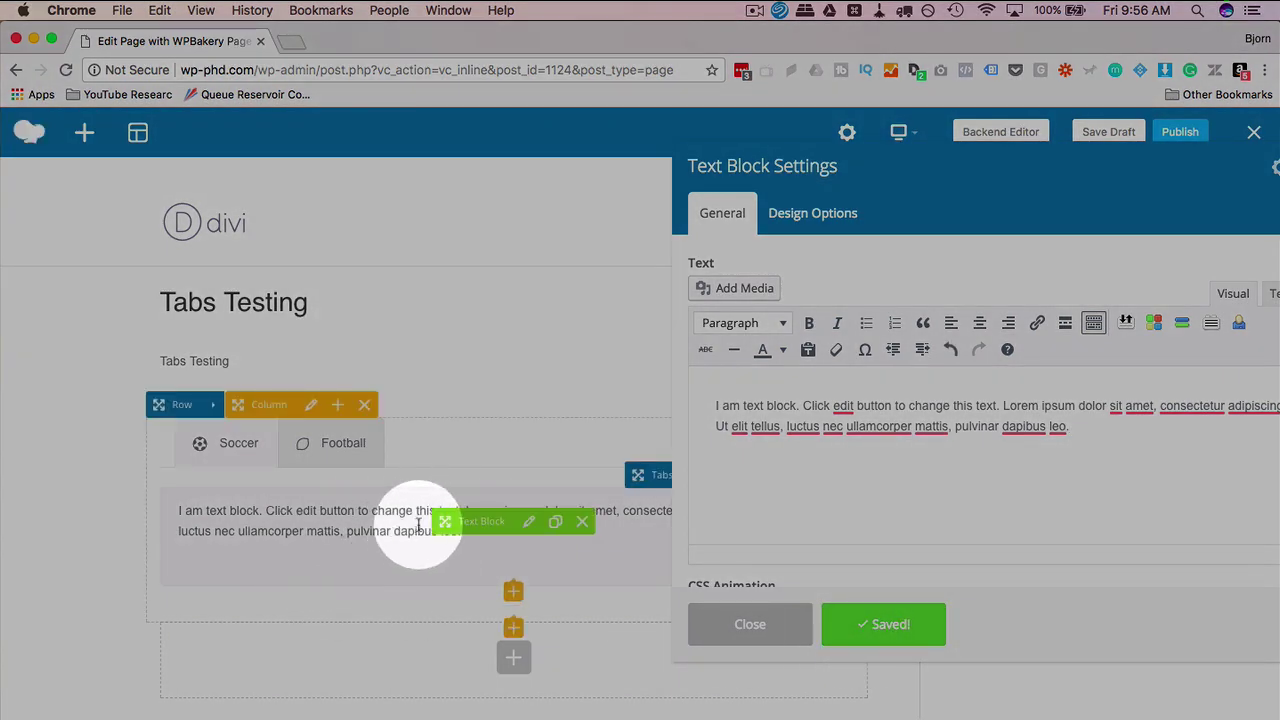
Add a Single Image to the Football tab using the portrait photo from the Media Library.
{"action": "left_click", "coordinate": [745, 630]}
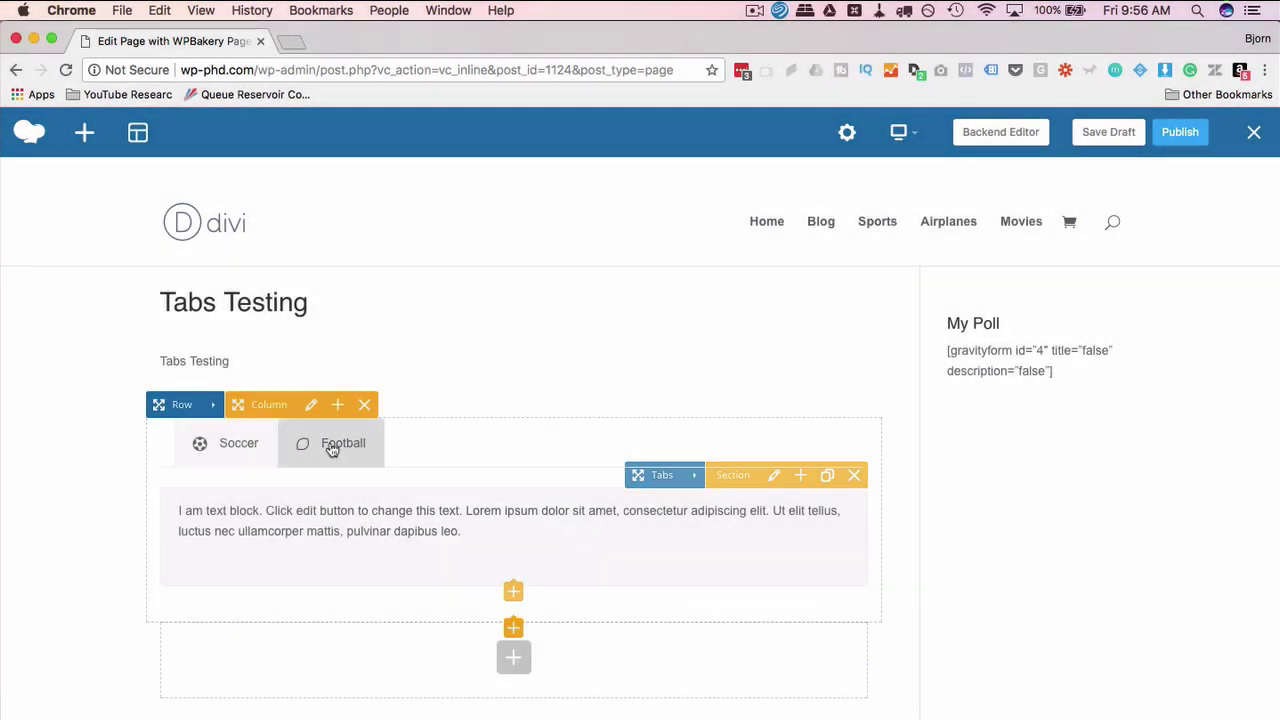
{"action": "left_click", "coordinate": [332, 447]}
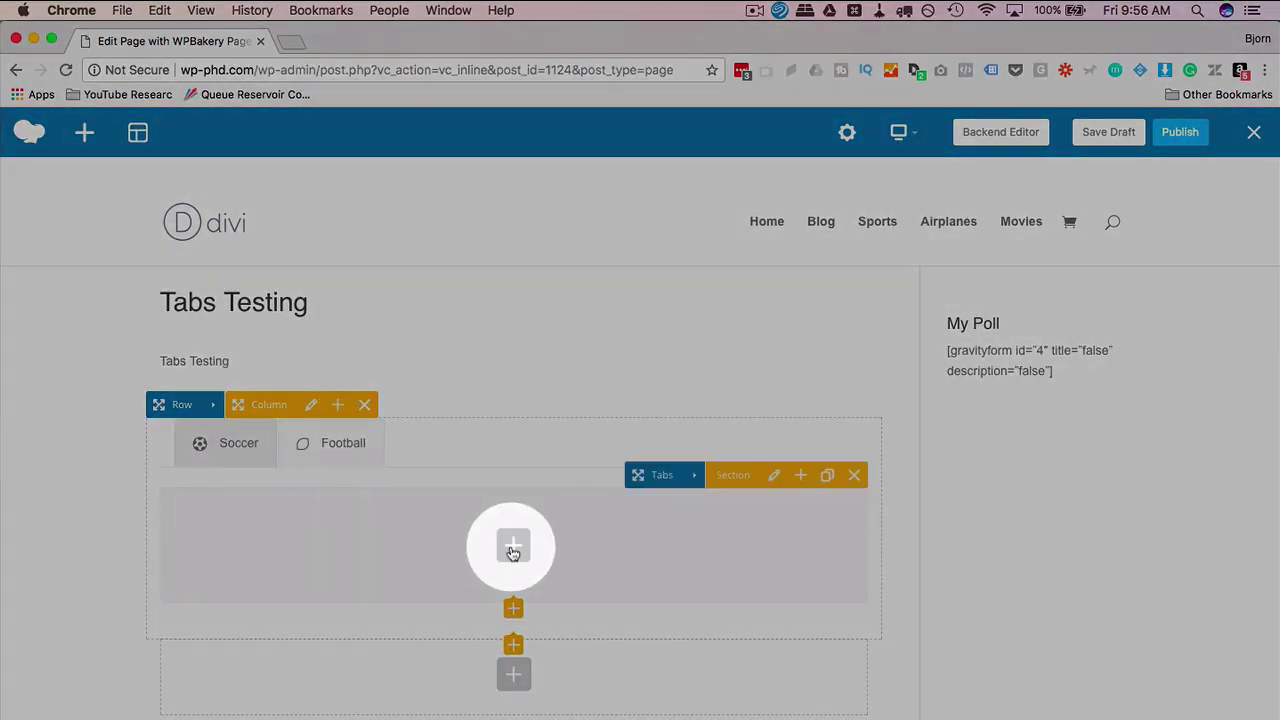
{"action": "left_click", "coordinate": [511, 552]}
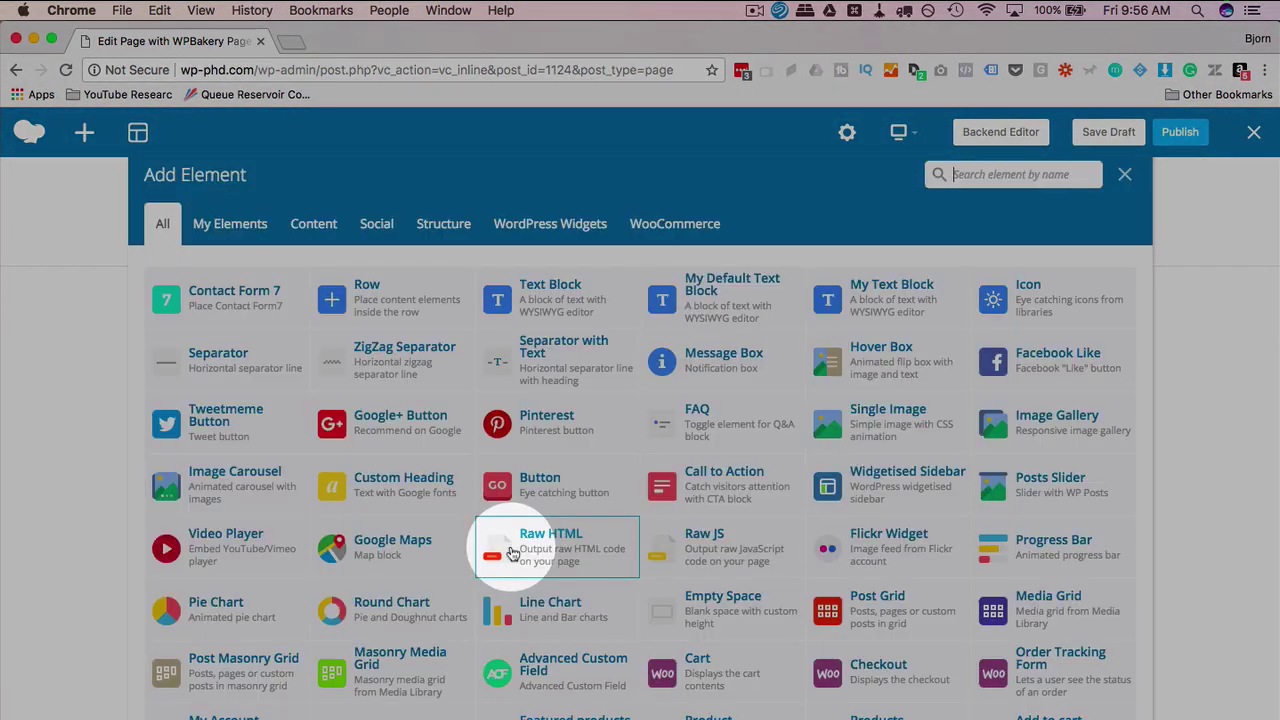
{"action": "left_click", "coordinate": [878, 428]}
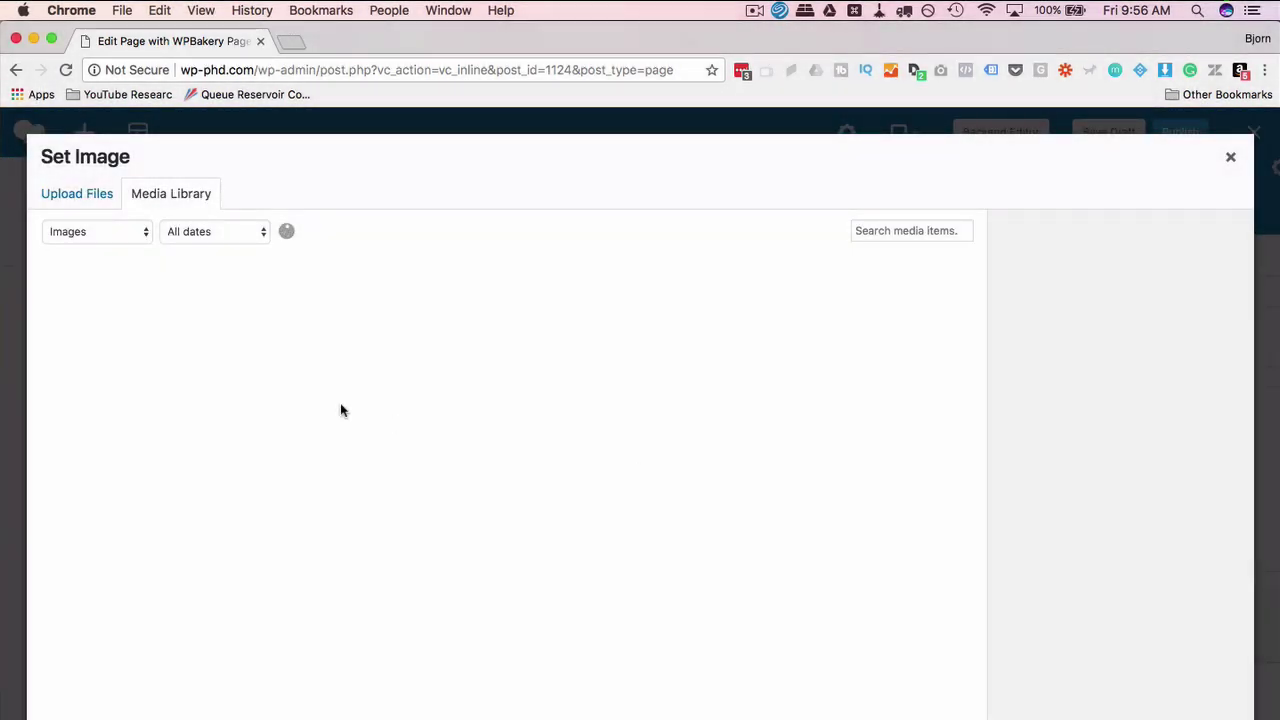
{"action": "left_click", "coordinate": [340, 410]}
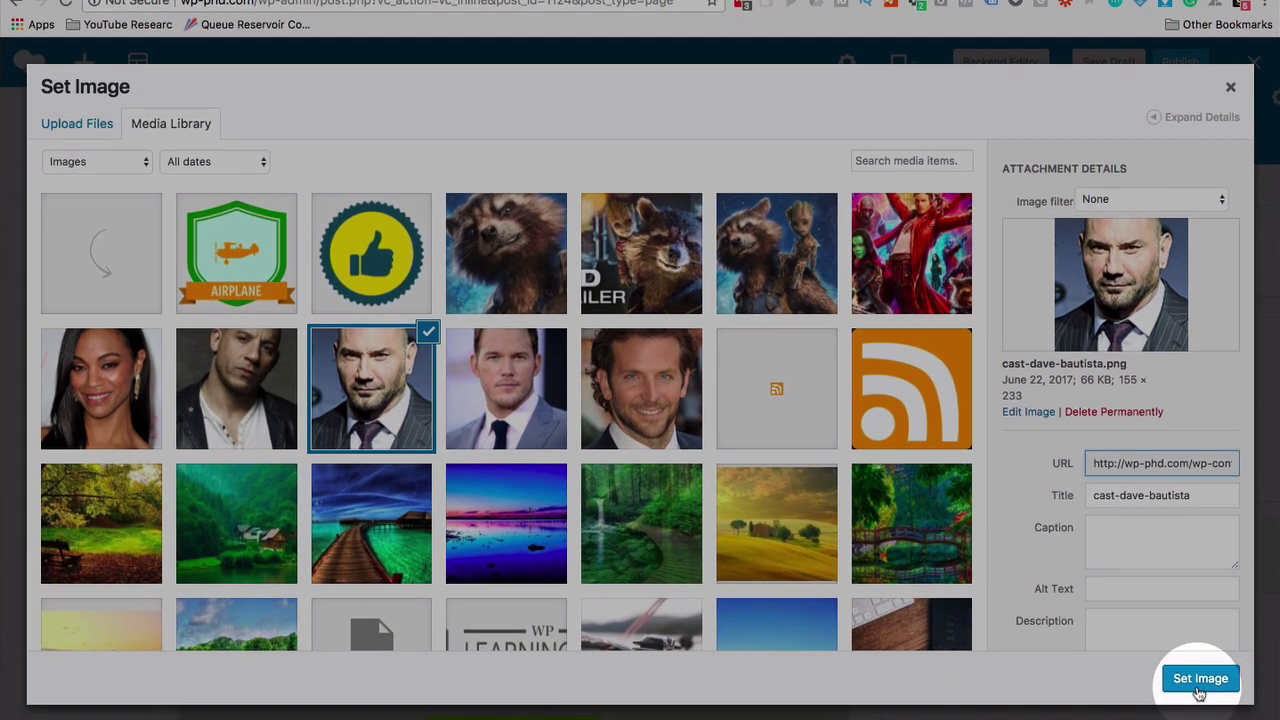
{"action": "left_click", "coordinate": [1199, 688]}
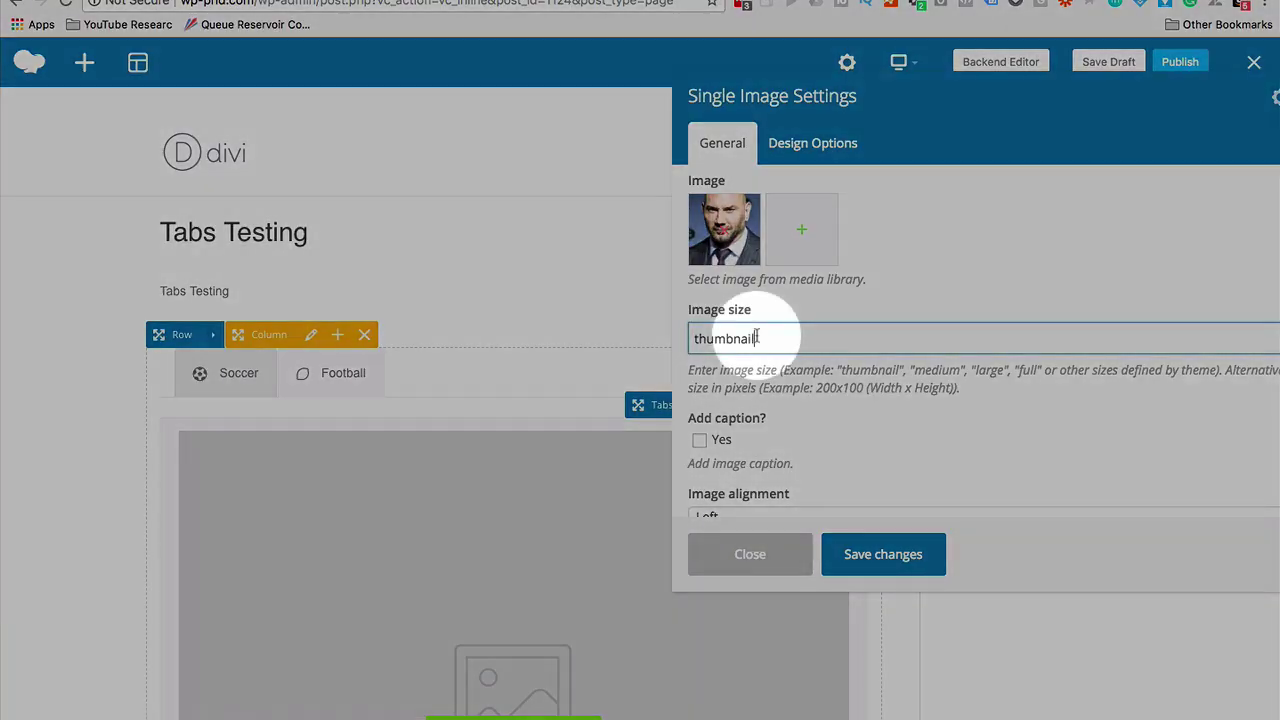
Set the image size to 'medium' and turn on the image caption.
{"action": "left_click", "coordinate": [735, 338]}
{"action": "double_click", "coordinate": [735, 338]}
{"action": "type", "text": "medium"}
{"action": "scroll", "coordinate": [800, 349], "scroll_direction": "down", "scroll_amount": 3}
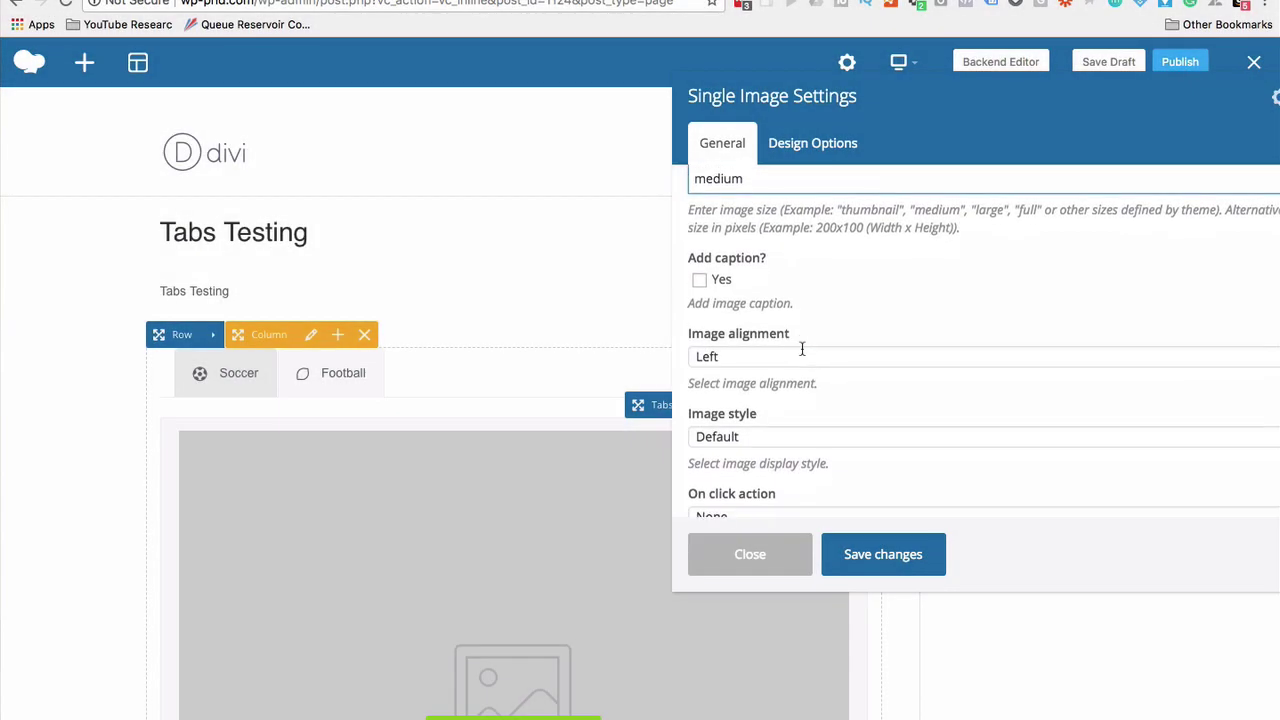
{"action": "left_click", "coordinate": [722, 275]}
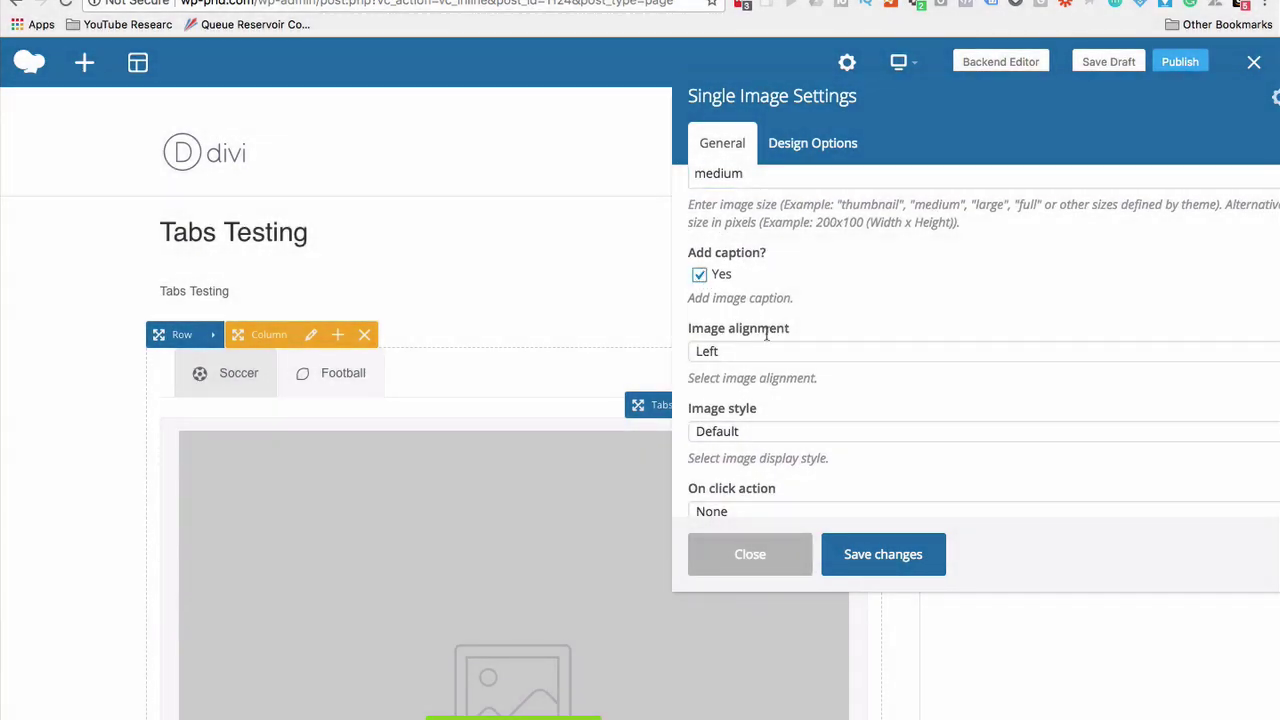
{"action": "scroll", "coordinate": [766, 334], "scroll_direction": "down", "scroll_amount": 1}
{"action": "scroll", "coordinate": [766, 334], "scroll_direction": "down", "scroll_amount": 1}
{"action": "scroll", "coordinate": [766, 334], "scroll_direction": "up", "scroll_amount": 3}
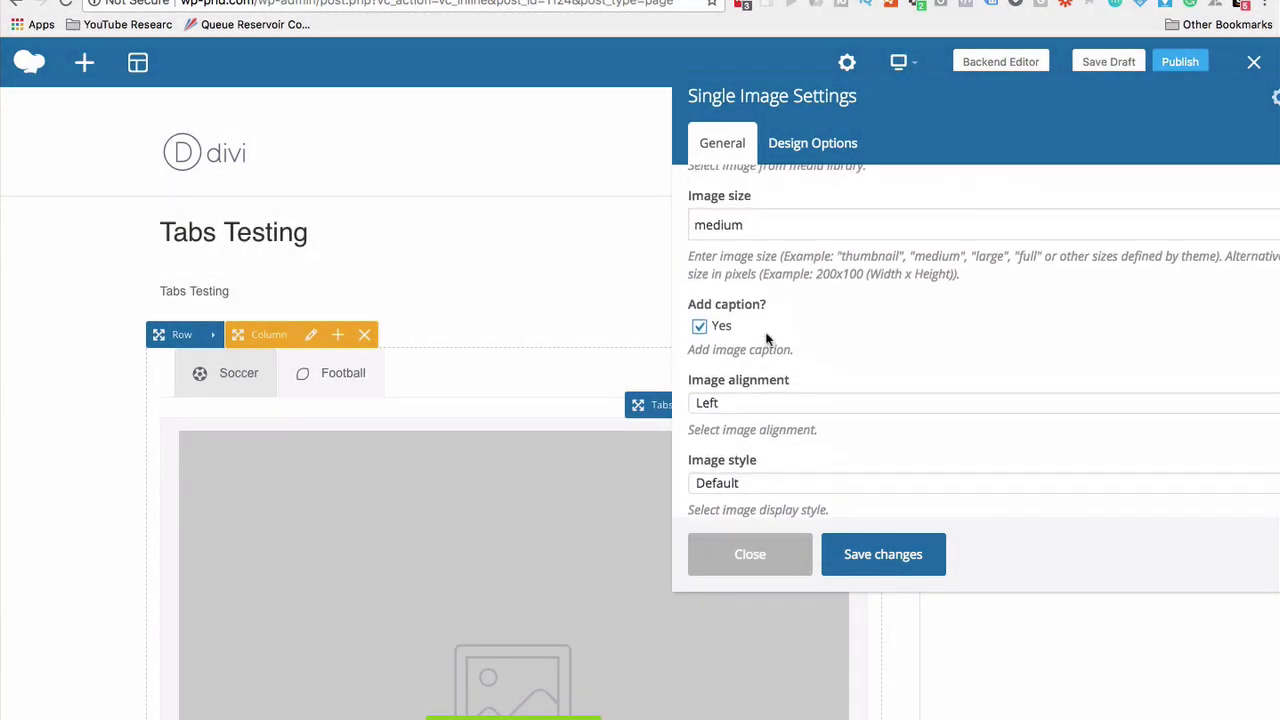
{"action": "left_click", "coordinate": [702, 328]}
{"action": "scroll", "coordinate": [771, 286], "scroll_direction": "up", "scroll_amount": 3}
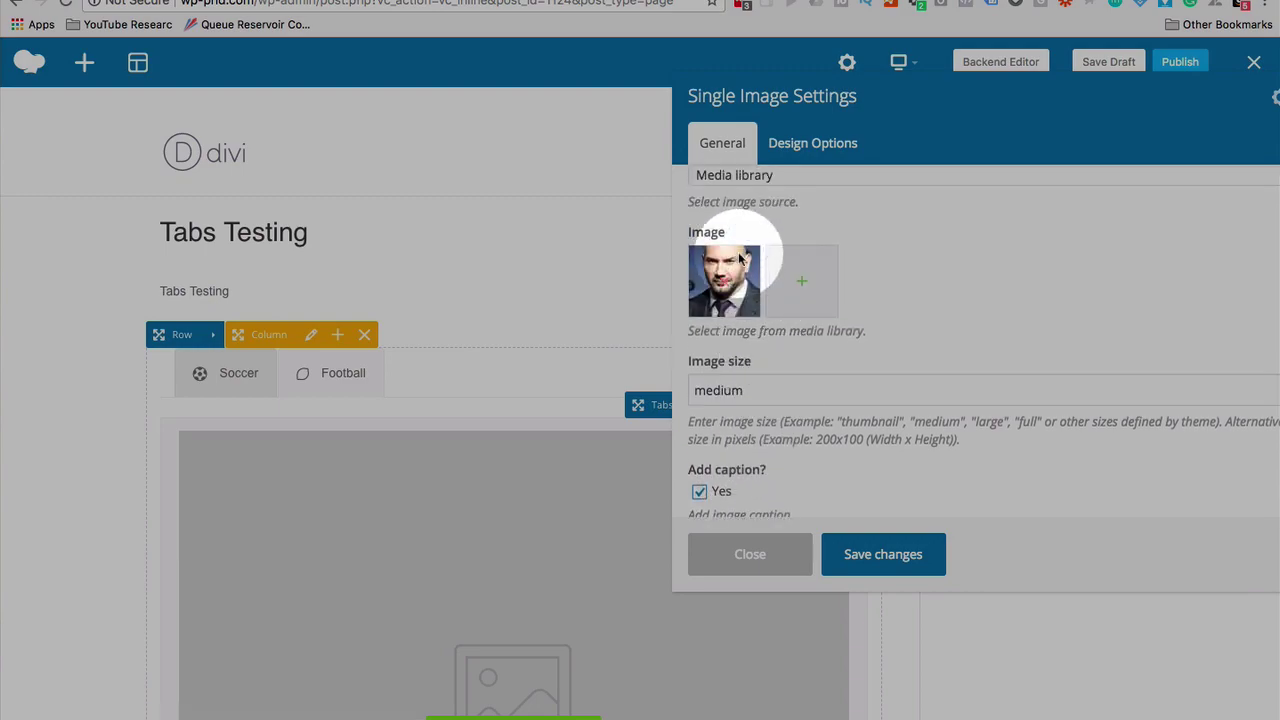
Caption the photo 'Dave the football player?' and set it as the image.
{"action": "left_click", "coordinate": [794, 267]}
{"action": "left_click", "coordinate": [1135, 480]}
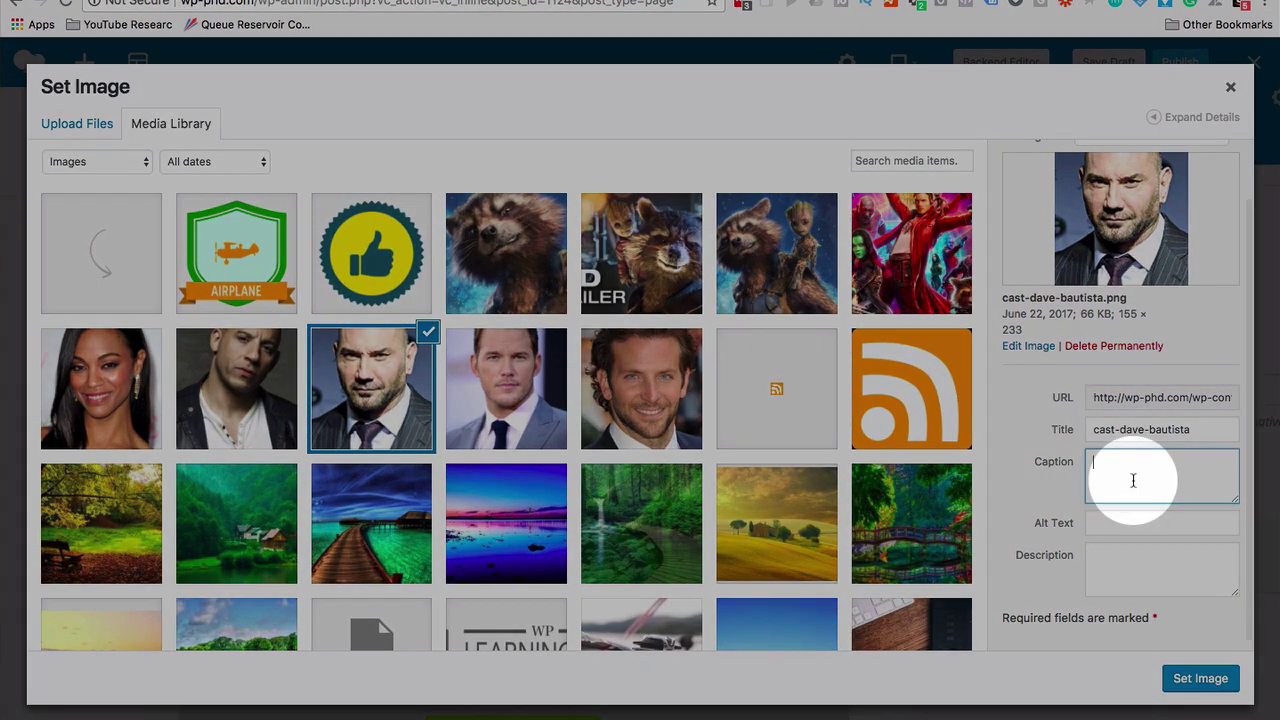
{"action": "type", "text": "Dave the foot"}
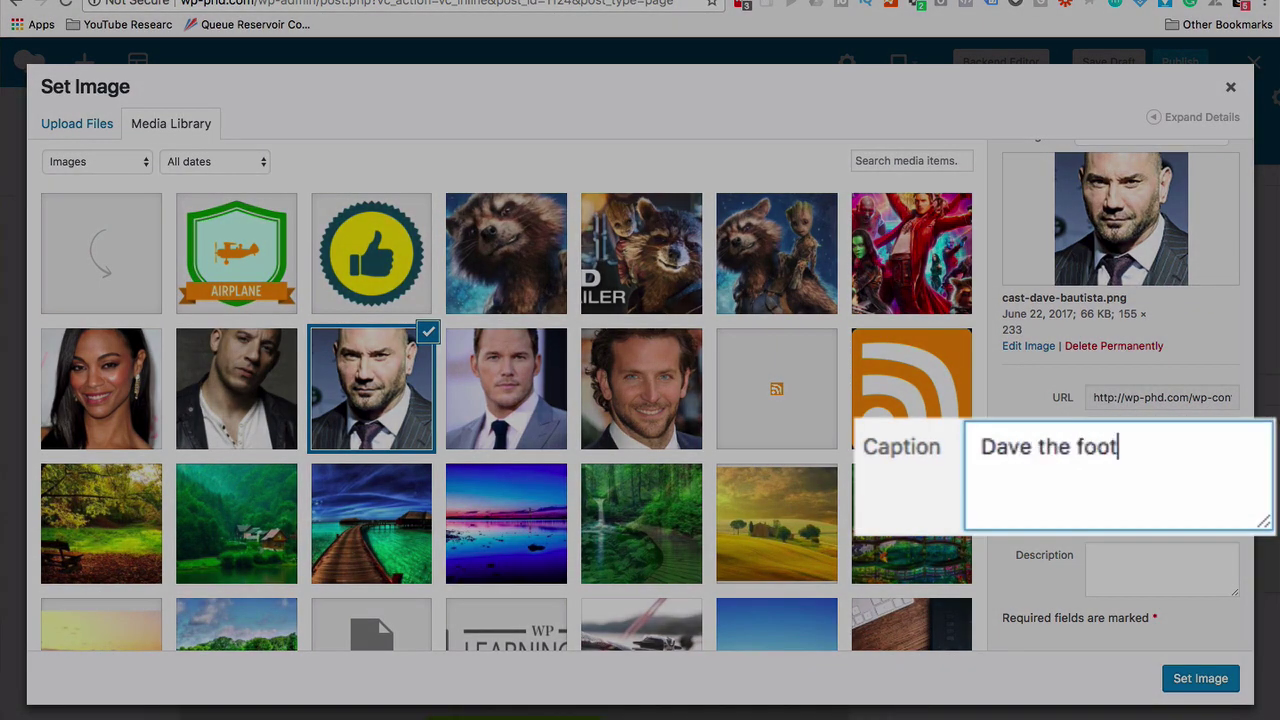
{"action": "type", "text": "ball player?"}
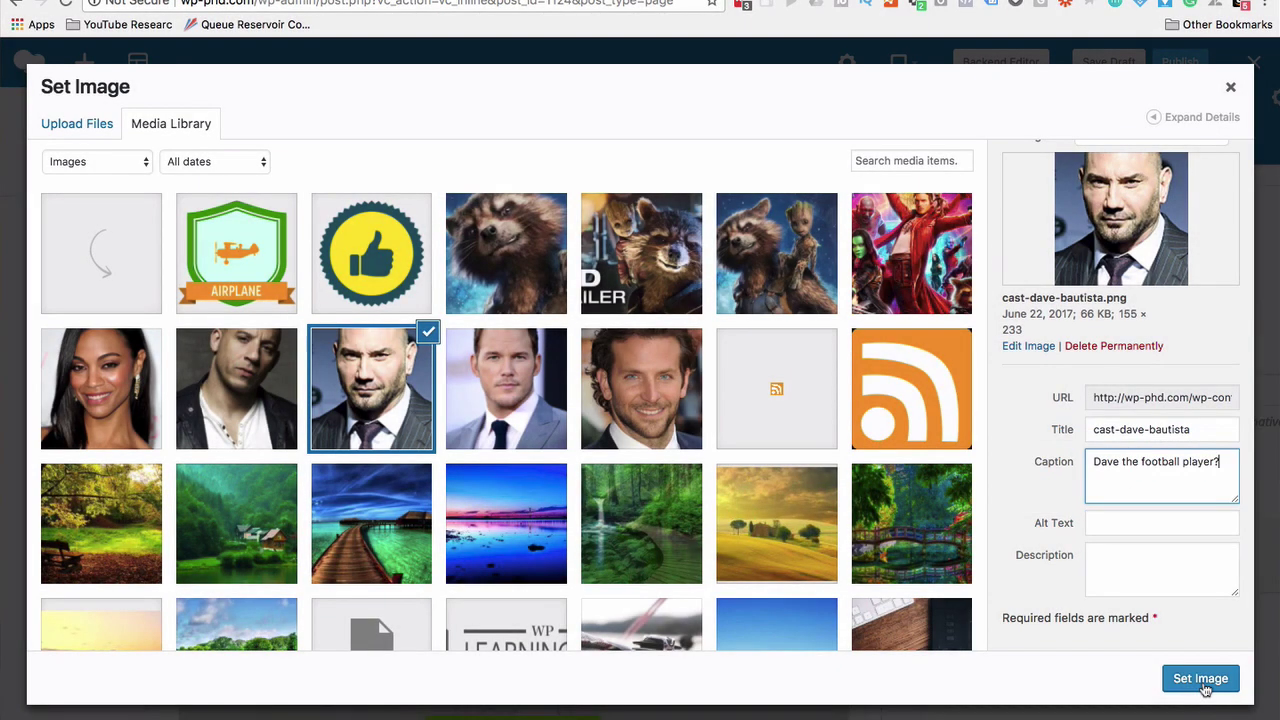
{"action": "left_click", "coordinate": [1200, 678]}
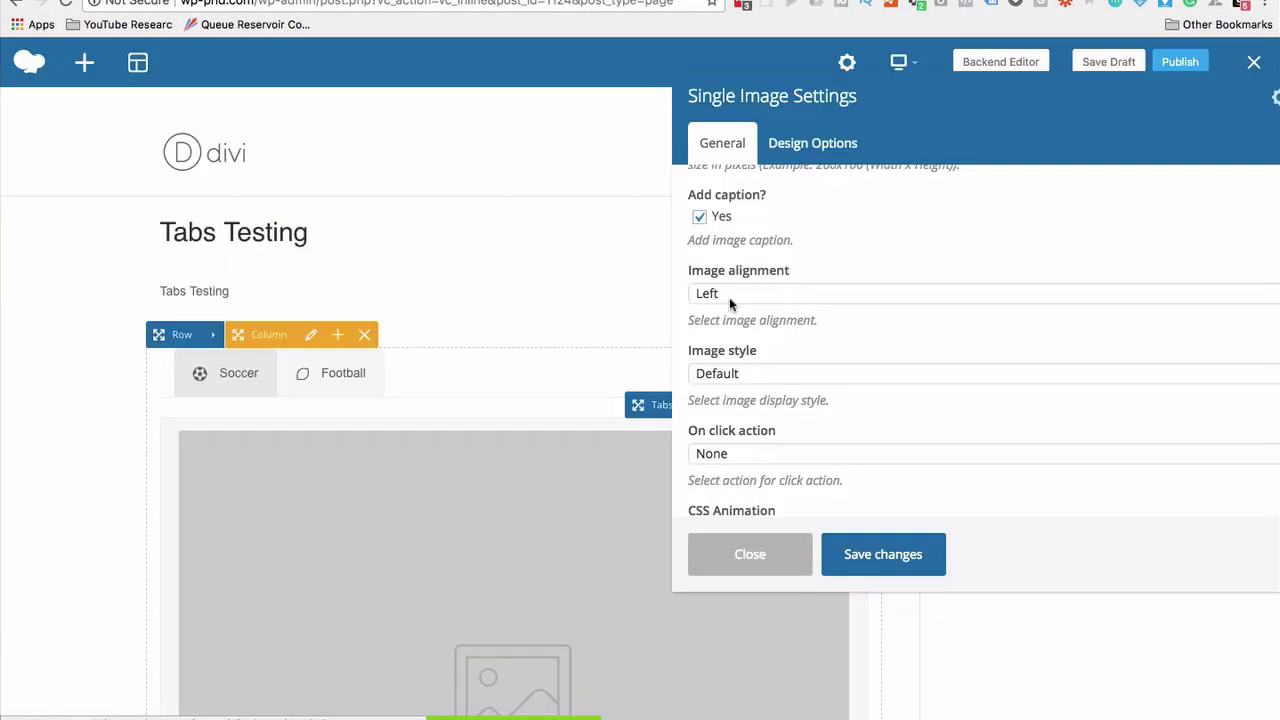
Set image alignment Center, style 3D Shadow, on-click action None, and save the image settings.
{"action": "left_click", "coordinate": [729, 297]}
{"action": "left_click", "coordinate": [720, 323]}
{"action": "scroll", "coordinate": [815, 350], "scroll_direction": "down", "scroll_amount": 3}
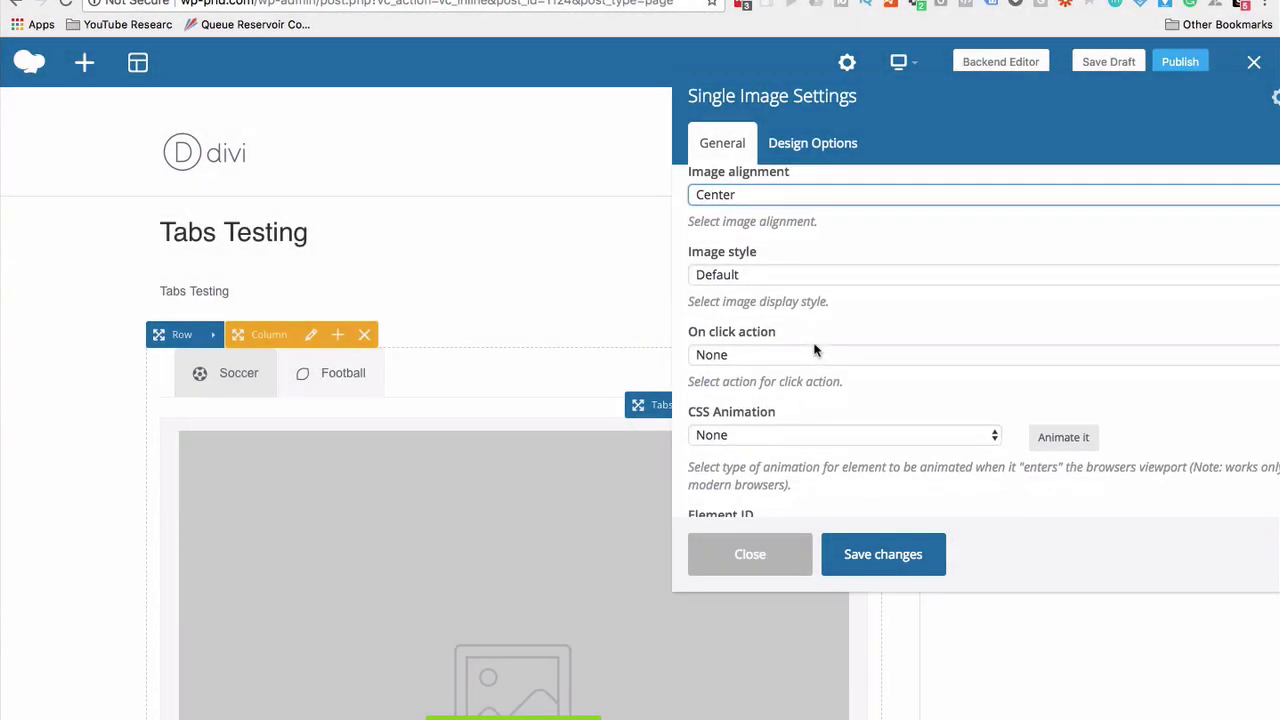
{"action": "left_click", "coordinate": [777, 269]}
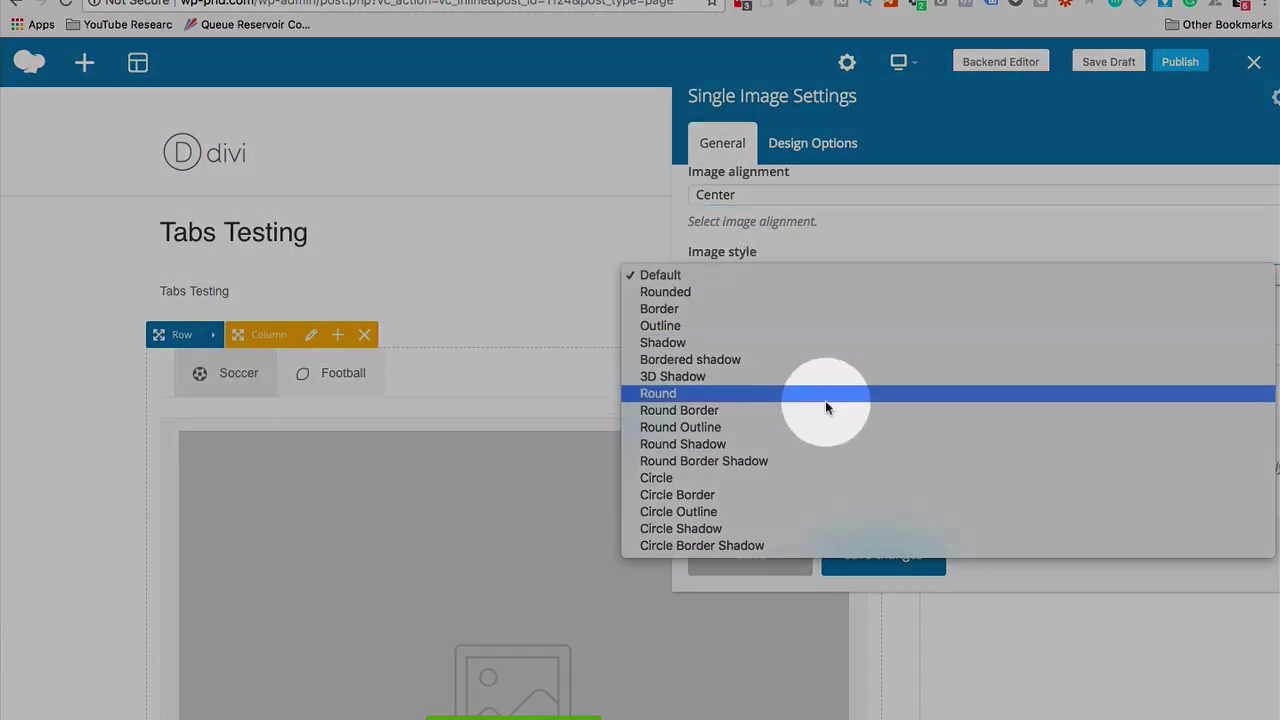
{"action": "left_click", "coordinate": [747, 375]}
{"action": "scroll", "coordinate": [857, 335], "scroll_direction": "down", "scroll_amount": 5}
{"action": "left_click", "coordinate": [789, 197]}
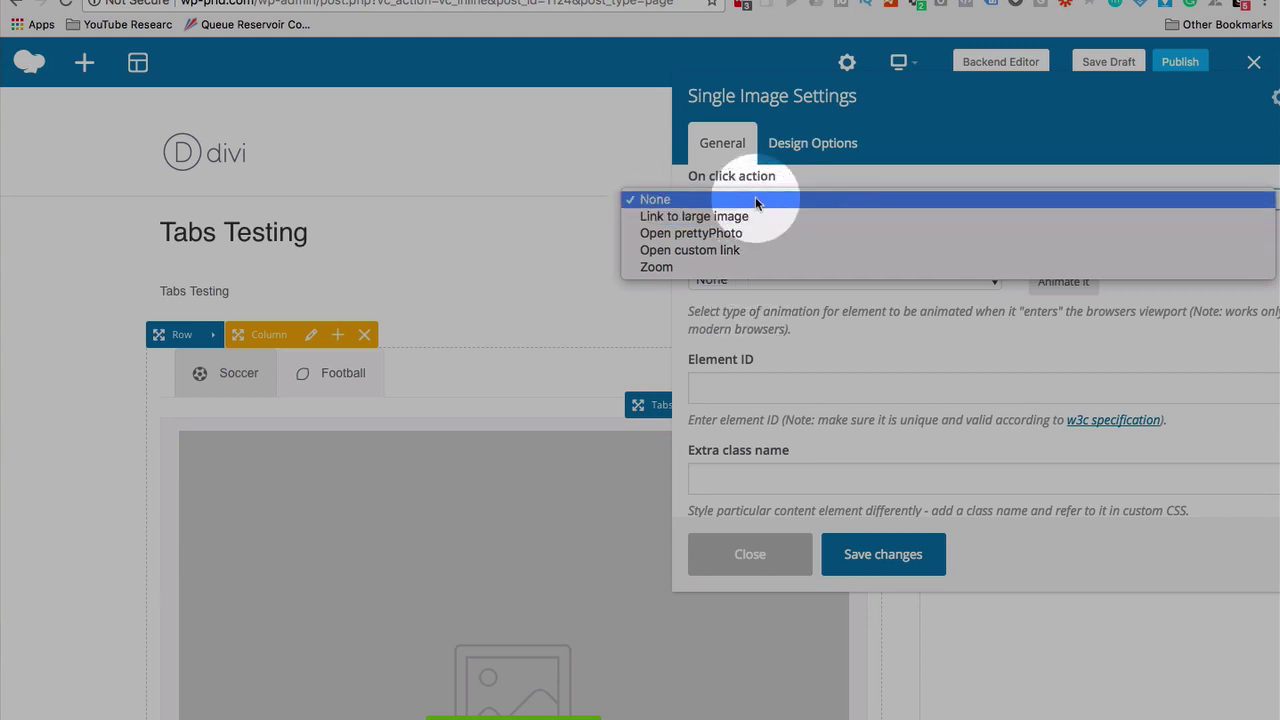
{"action": "left_click", "coordinate": [755, 199]}
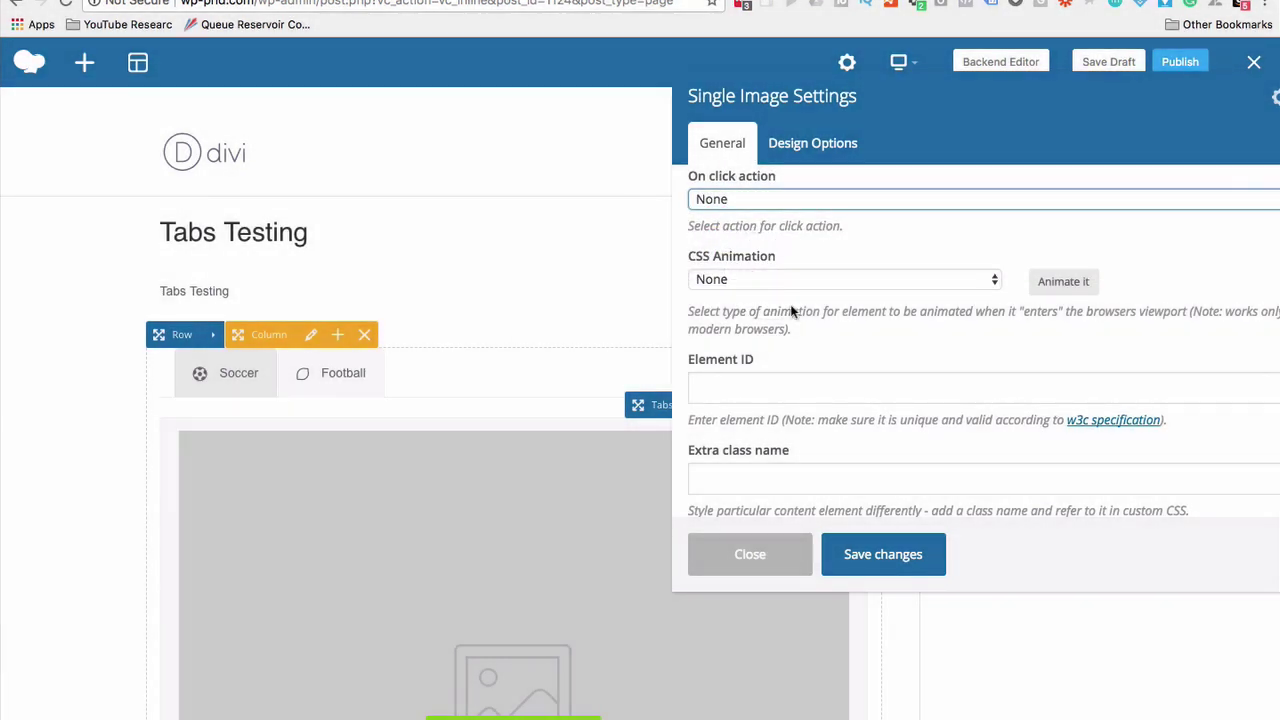
{"action": "scroll", "coordinate": [837, 363], "scroll_direction": "down", "scroll_amount": 1}
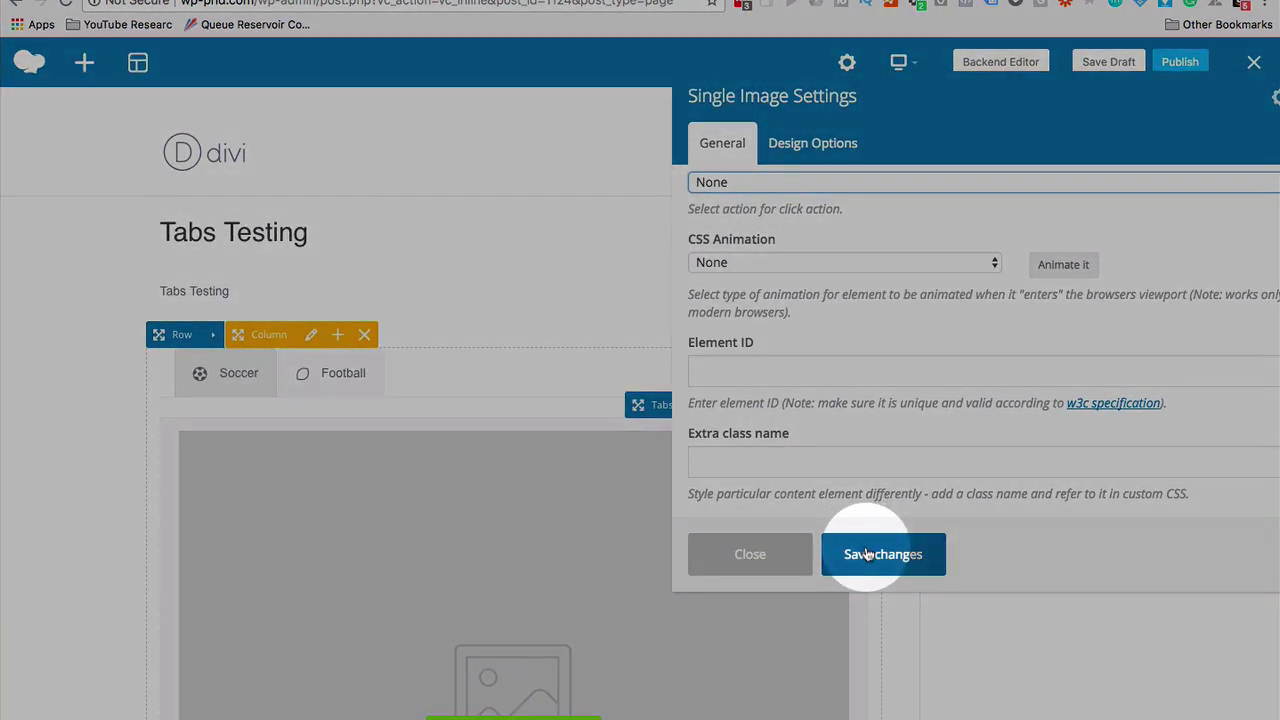
{"action": "left_click", "coordinate": [866, 554]}
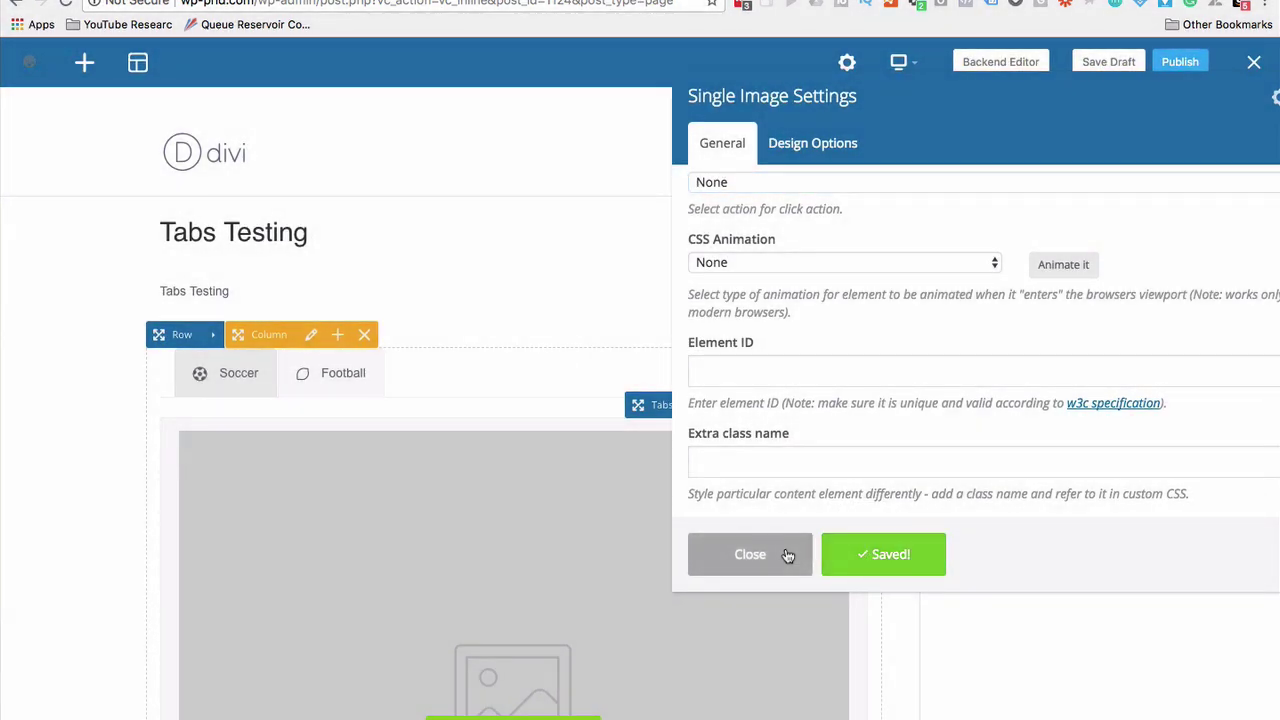
{"action": "left_click", "coordinate": [787, 555]}
Preview the Soccer and Football tabs to check their content.
{"action": "scroll", "coordinate": [714, 545], "scroll_direction": "down", "scroll_amount": 3}
{"action": "left_click", "coordinate": [226, 212]}
{"action": "scroll", "coordinate": [222, 213], "scroll_direction": "up", "scroll_amount": 3}
{"action": "left_click", "coordinate": [347, 371]}
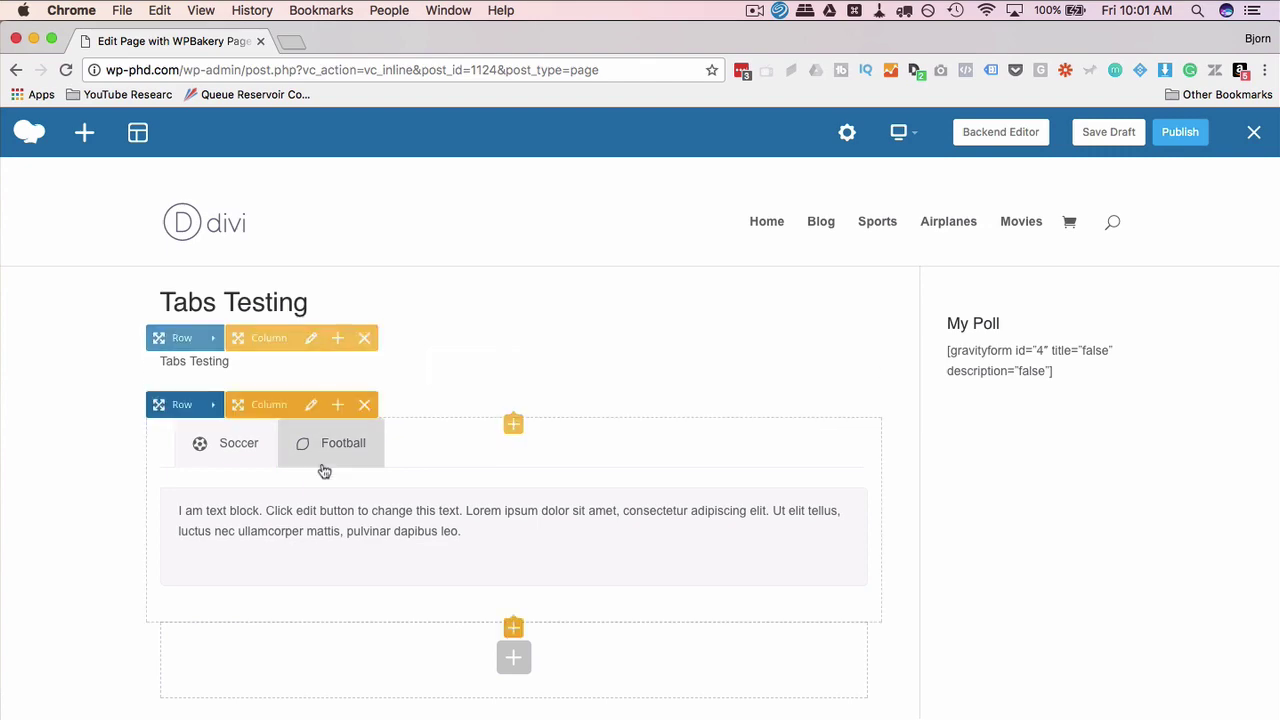
Switch between the Football and Soccer tabs to compare the portrait and text block.
{"action": "left_click", "coordinate": [326, 456]}
{"action": "left_click", "coordinate": [235, 462]}
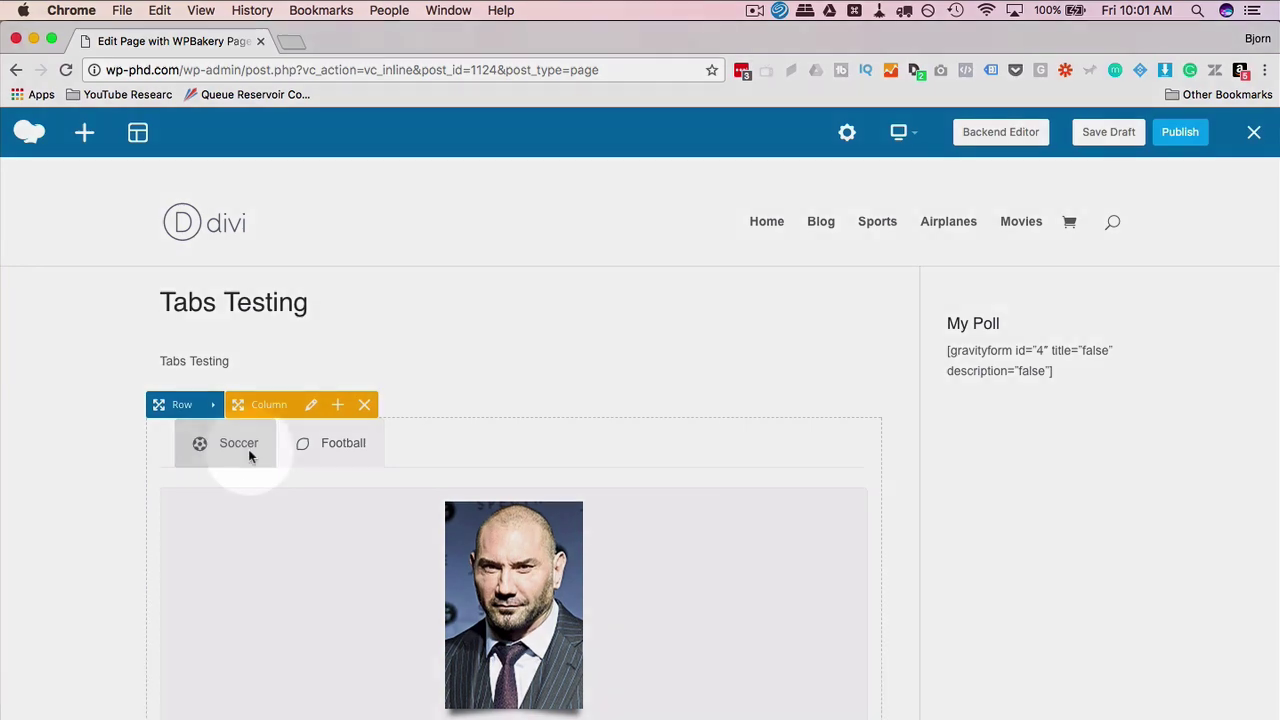
{"action": "left_click", "coordinate": [318, 444]}
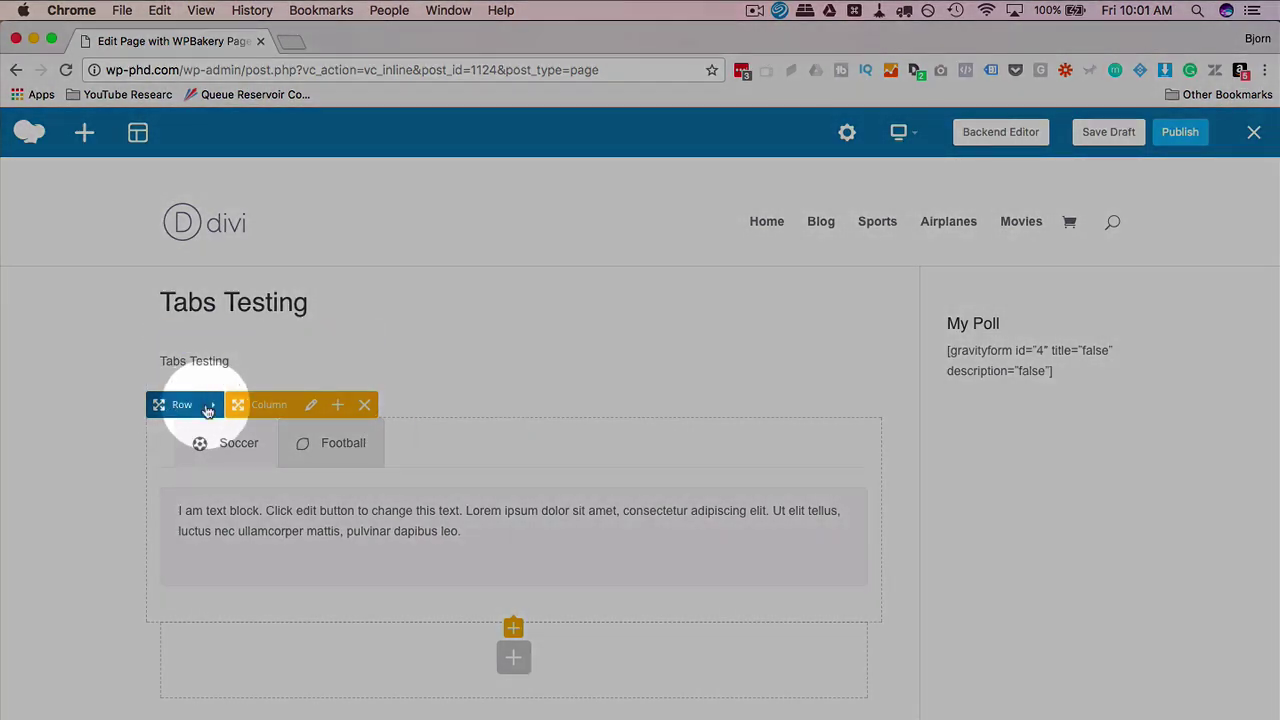
Apply the 1/3+1/3+1/3 row layout to the tabs row and preview both tabs.
{"action": "left_click", "coordinate": [242, 404]}
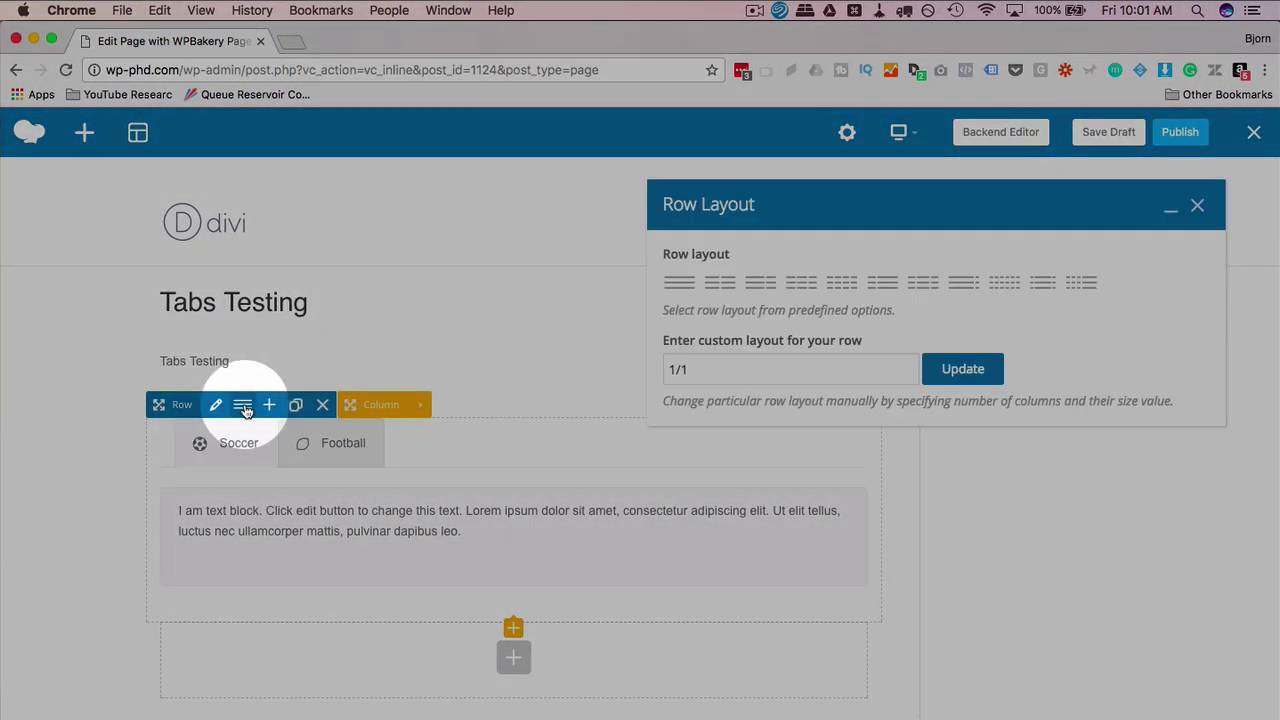
{"action": "left_click", "coordinate": [793, 287]}
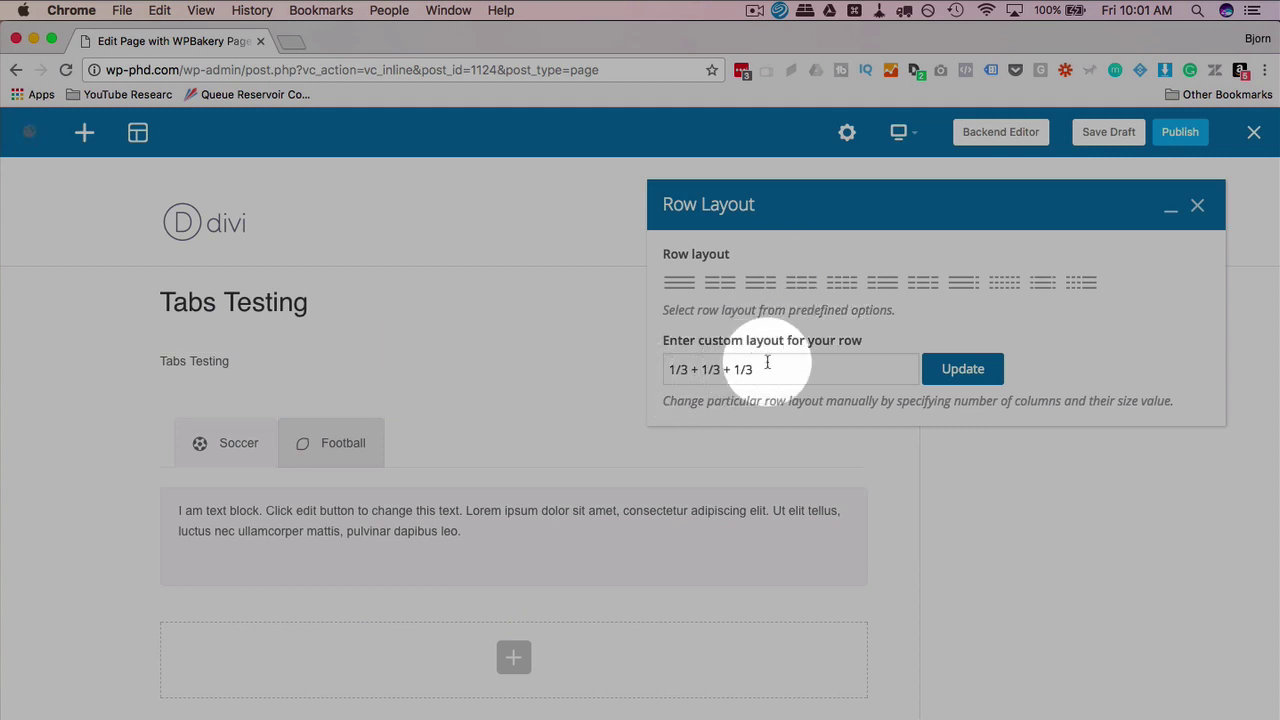
{"action": "left_click", "coordinate": [1199, 207]}
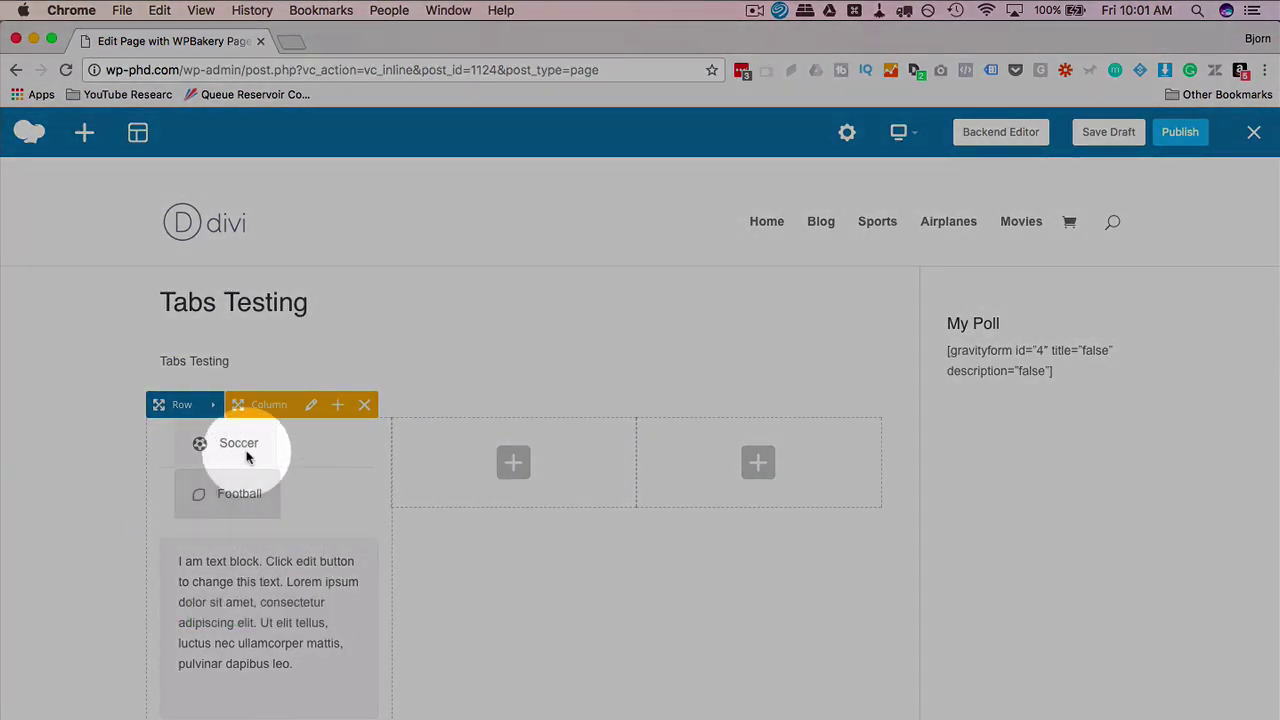
{"action": "left_click", "coordinate": [235, 460]}
{"action": "left_click", "coordinate": [235, 490]}
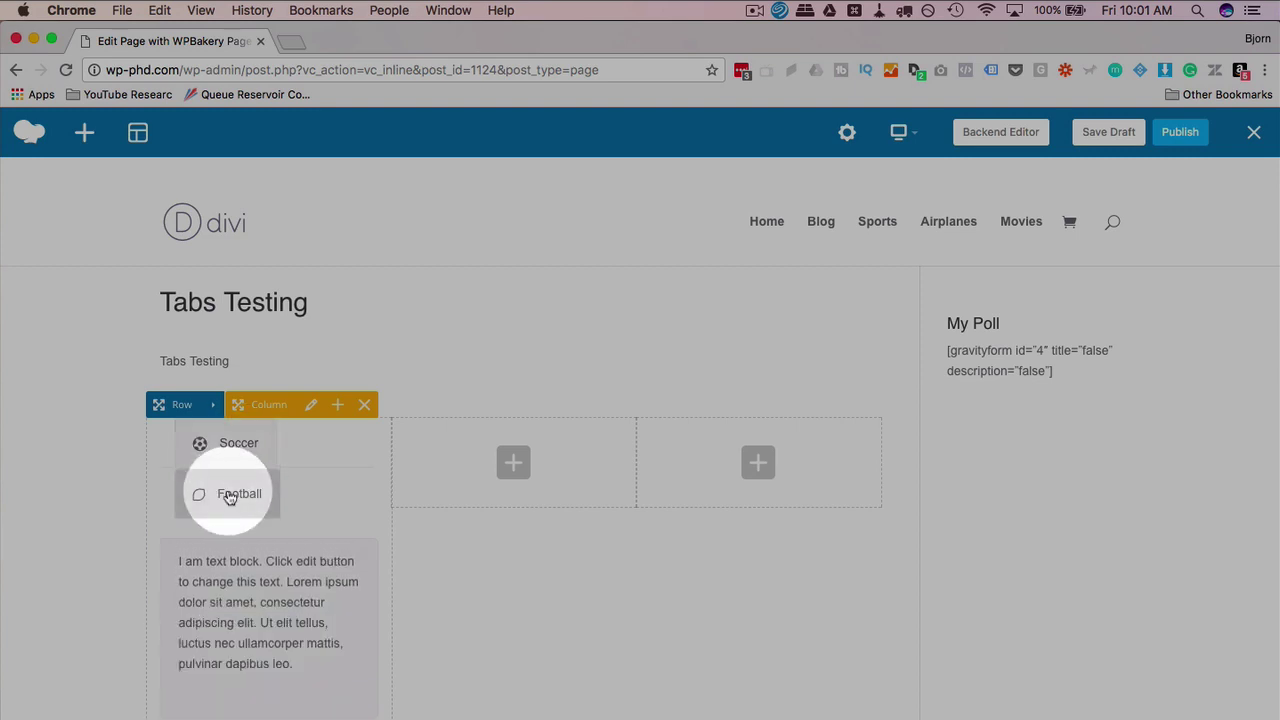
{"action": "left_click", "coordinate": [237, 448]}
{"action": "left_click", "coordinate": [237, 491]}
Change the tabs row layout to 1/2+1/2 and apply it.
{"action": "left_click", "coordinate": [235, 445]}
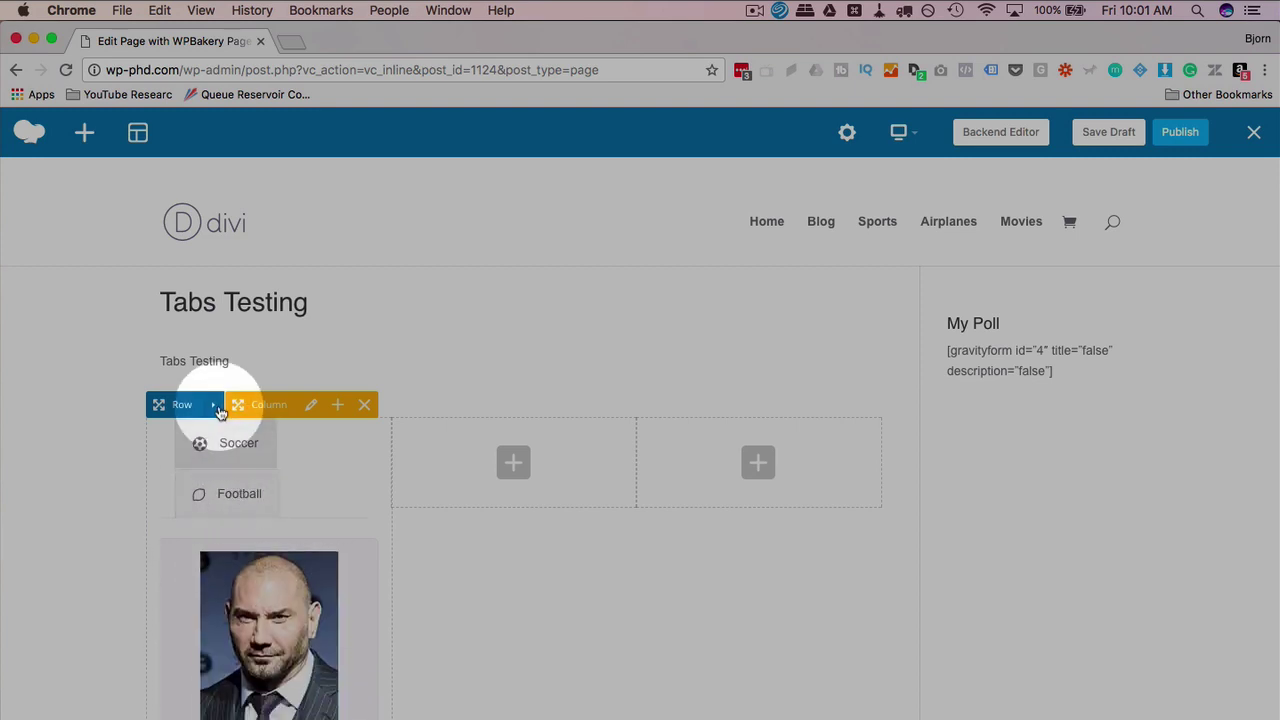
{"action": "left_click", "coordinate": [242, 404]}
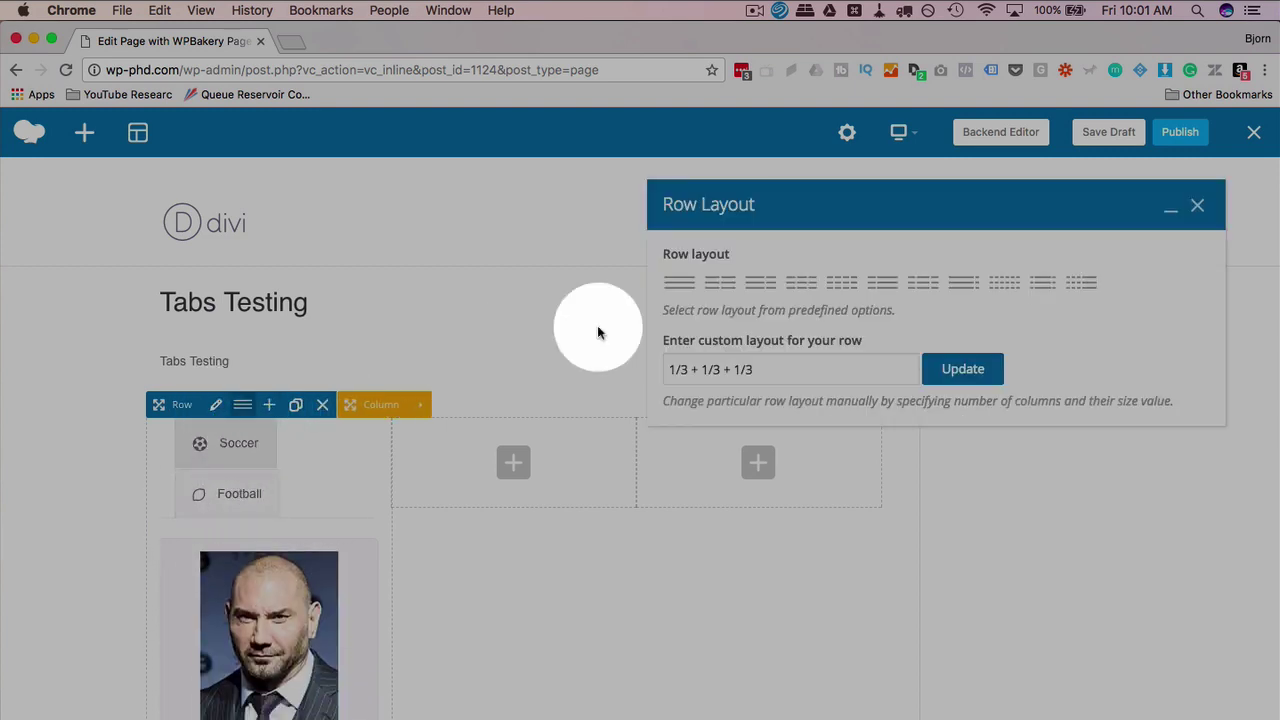
{"action": "left_click", "coordinate": [717, 284]}
{"action": "left_click", "coordinate": [957, 369]}
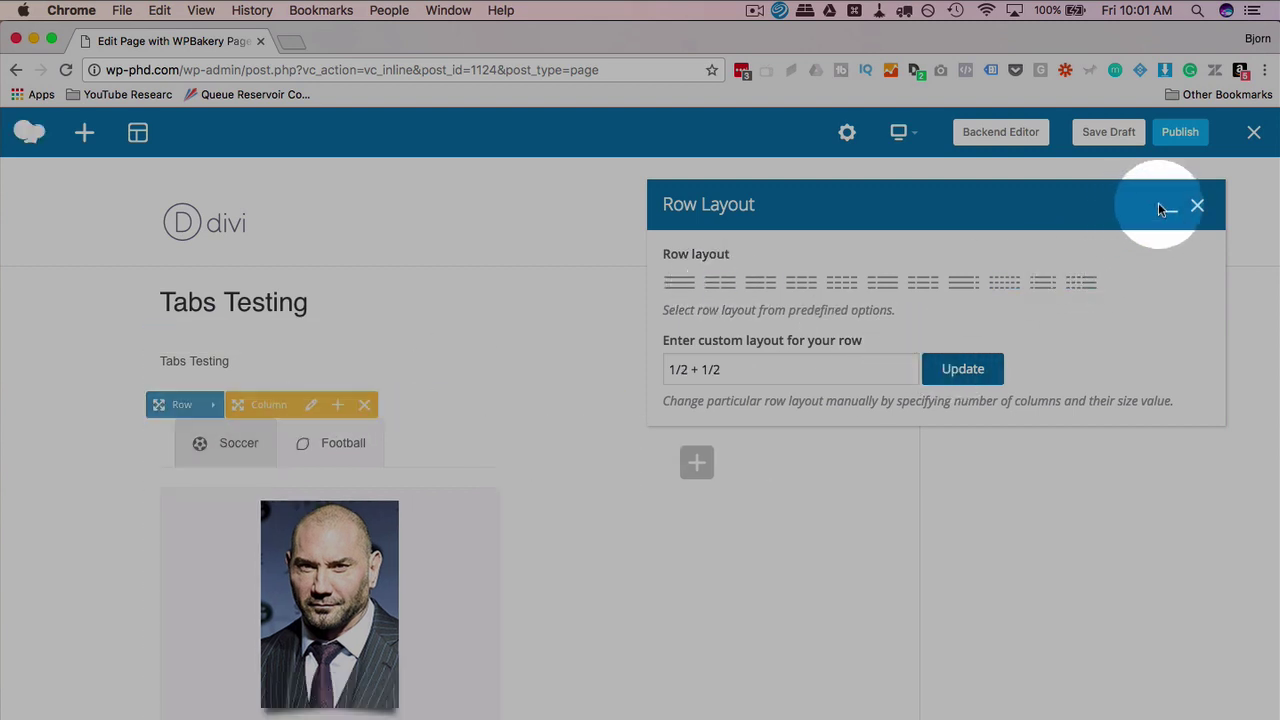
{"action": "left_click", "coordinate": [1198, 205]}
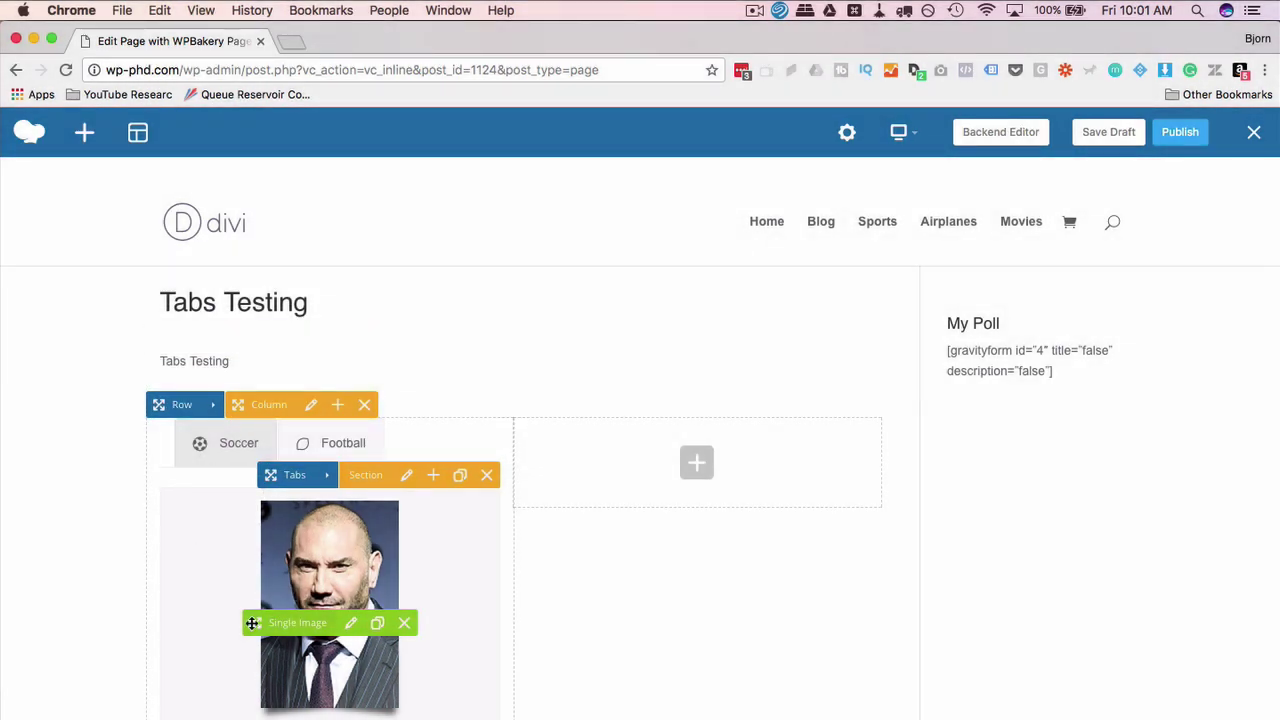
Move the portrait to the right column and back, then drag the Tabs element into the full-width row.
{"action": "mouse_move", "coordinate": [252, 623]}
{"action": "left_mouse_down"}
{"action": "mouse_move", "coordinate": [631, 457]}
{"action": "mouse_move", "coordinate": [654, 430]}
{"action": "left_mouse_up"}
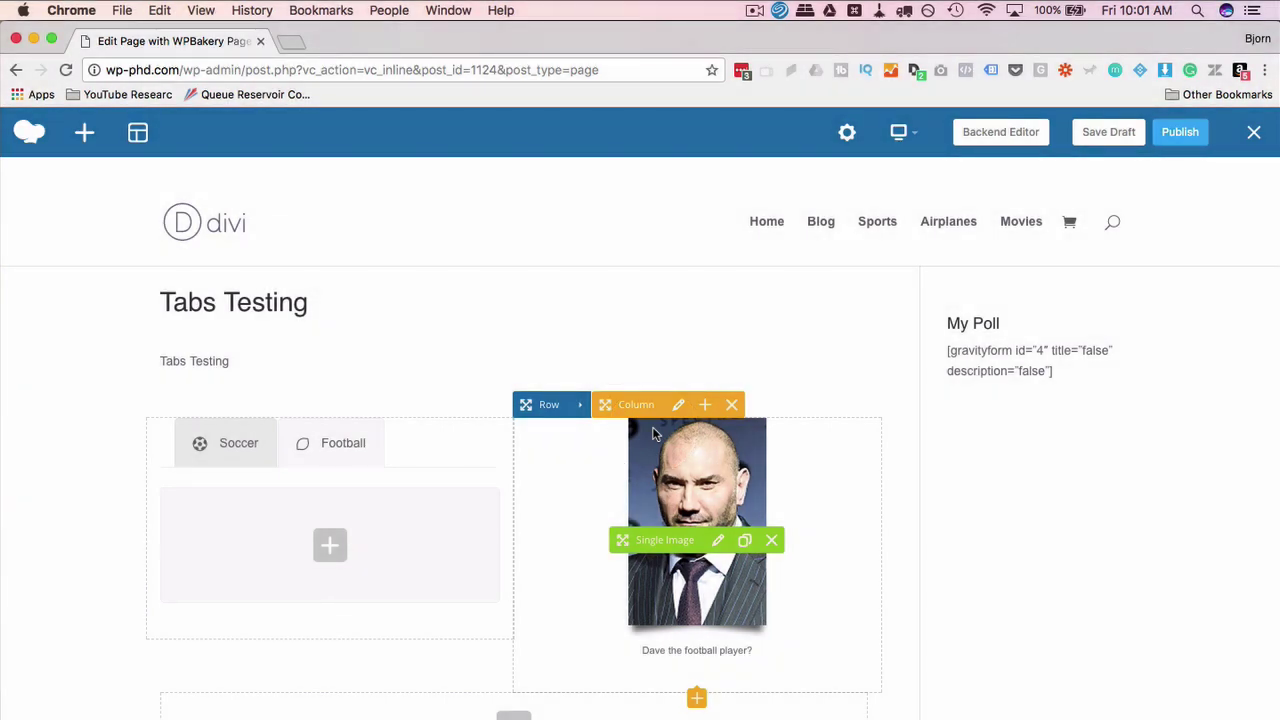
{"action": "left_click_drag", "start_coordinate": [651, 530], "coordinate": [298, 522]}
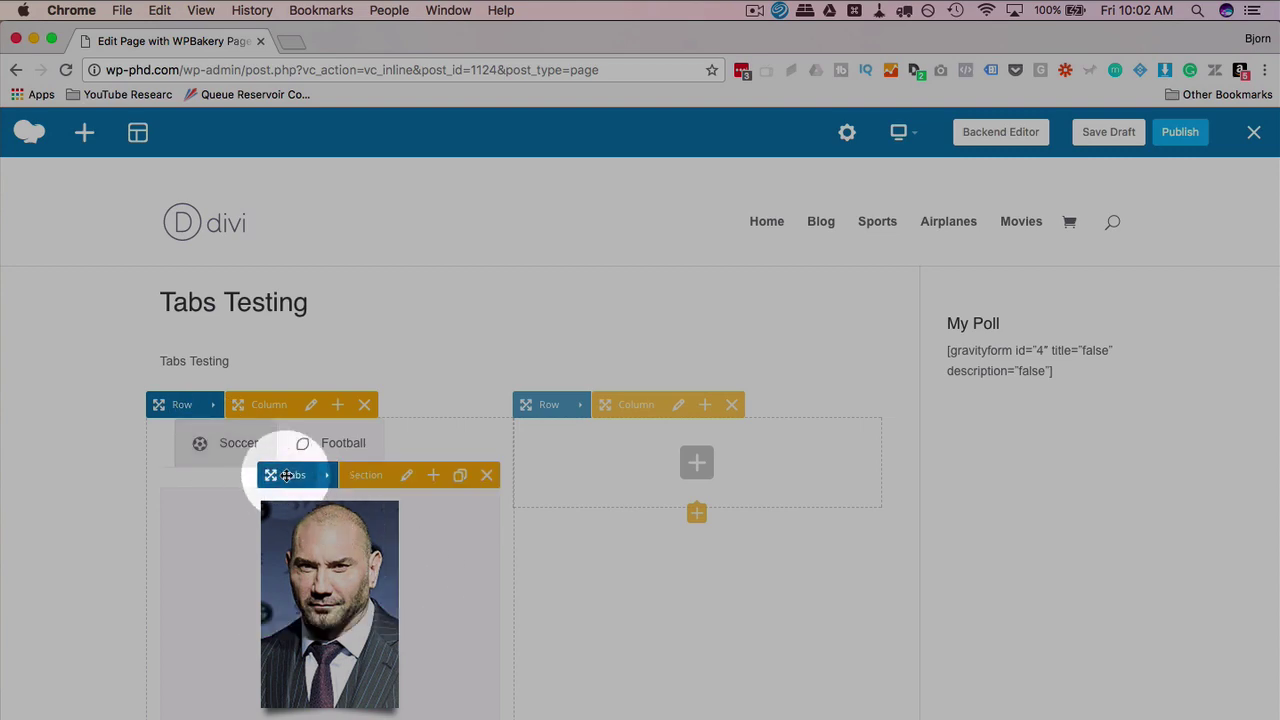
{"action": "left_click_drag", "start_coordinate": [294, 471], "coordinate": [650, 365]}
{"action": "left_click_drag", "start_coordinate": [660, 474], "coordinate": [514, 423]}
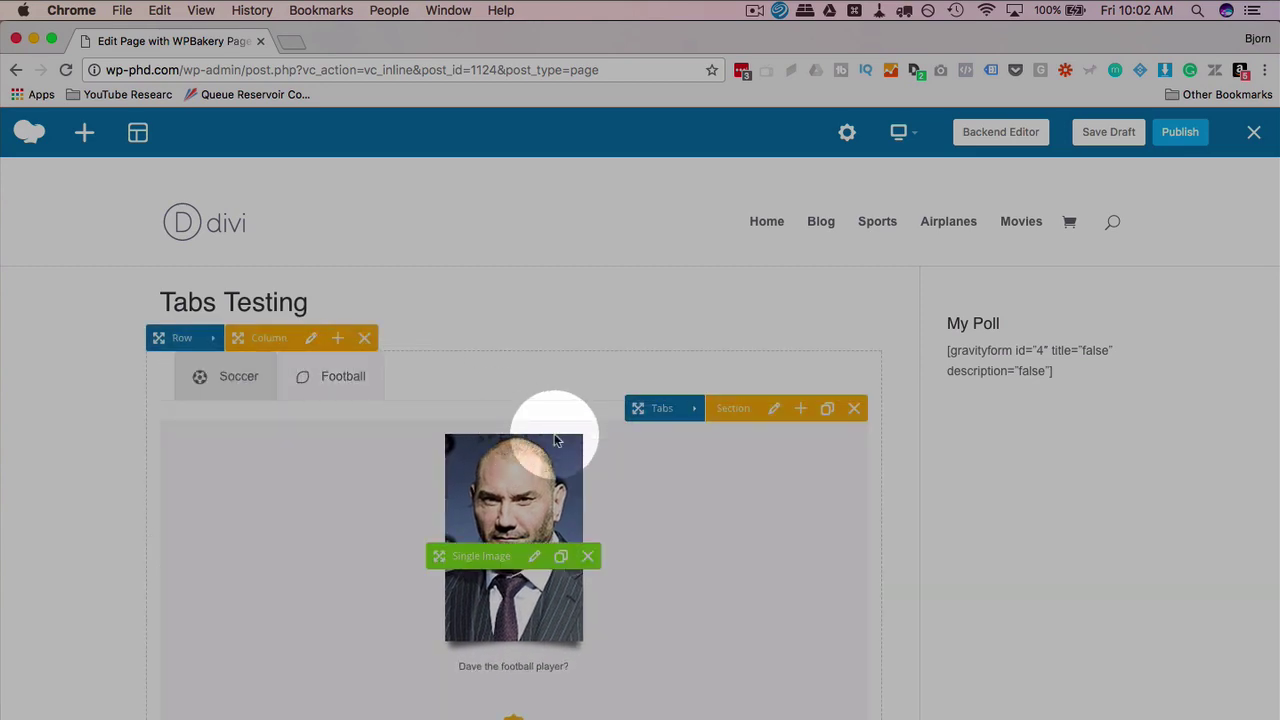
{"action": "scroll", "coordinate": [554, 433], "scroll_direction": "down", "scroll_amount": 3}
{"action": "left_click", "coordinate": [556, 440]}
{"action": "scroll", "coordinate": [556, 440], "scroll_direction": "up", "scroll_amount": 3}
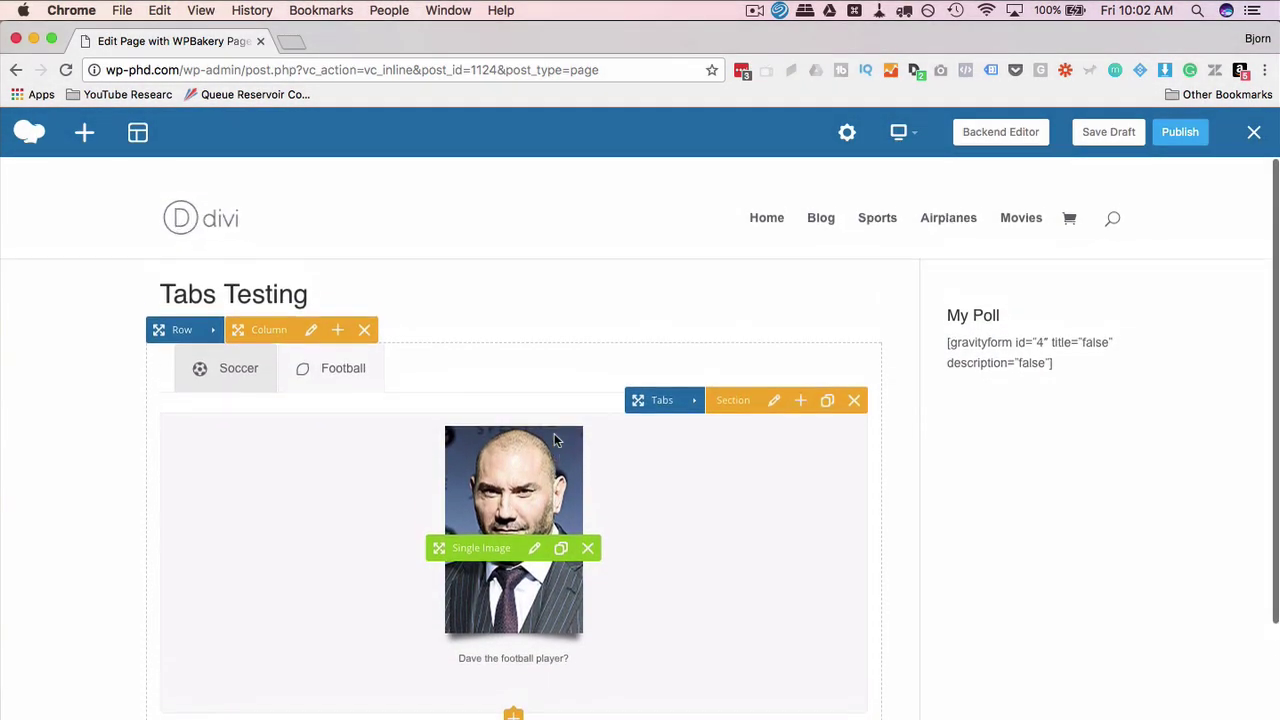